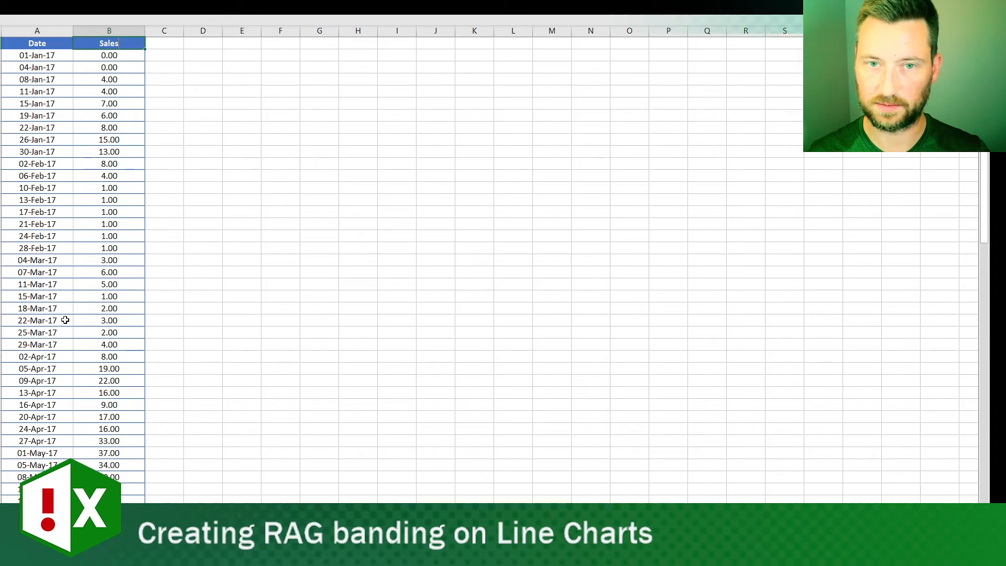
Step: Examine the Date and Sales data table from its header row down to its last record
{"action": "key", "text": "Return"}
{"action": "key", "text": "Up"}
{"action": "key", "text": "Left"}
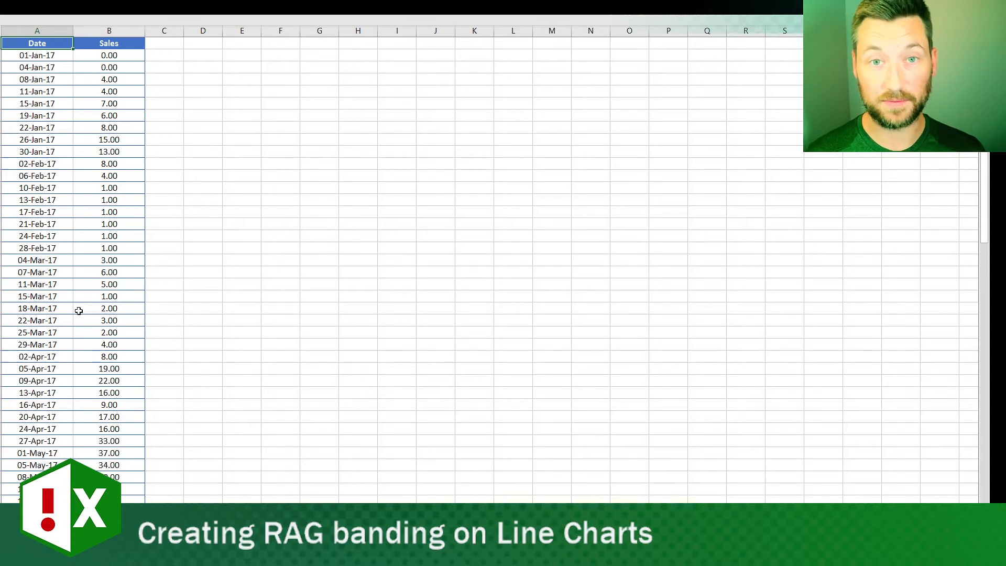
{"action": "key", "text": "Right"}
{"action": "key", "text": "ctrl+Down"}
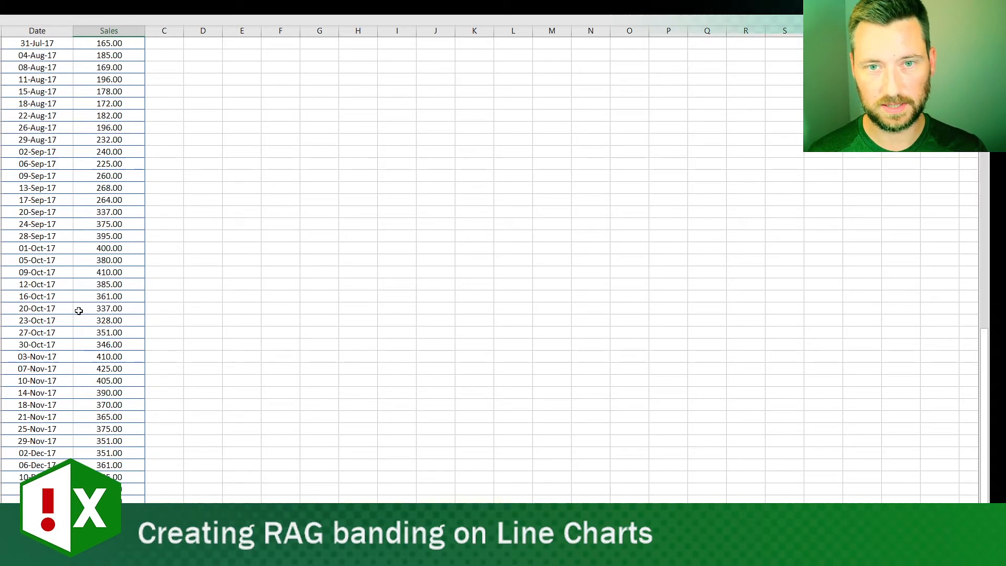
{"action": "key", "text": "ctrl+Up"}
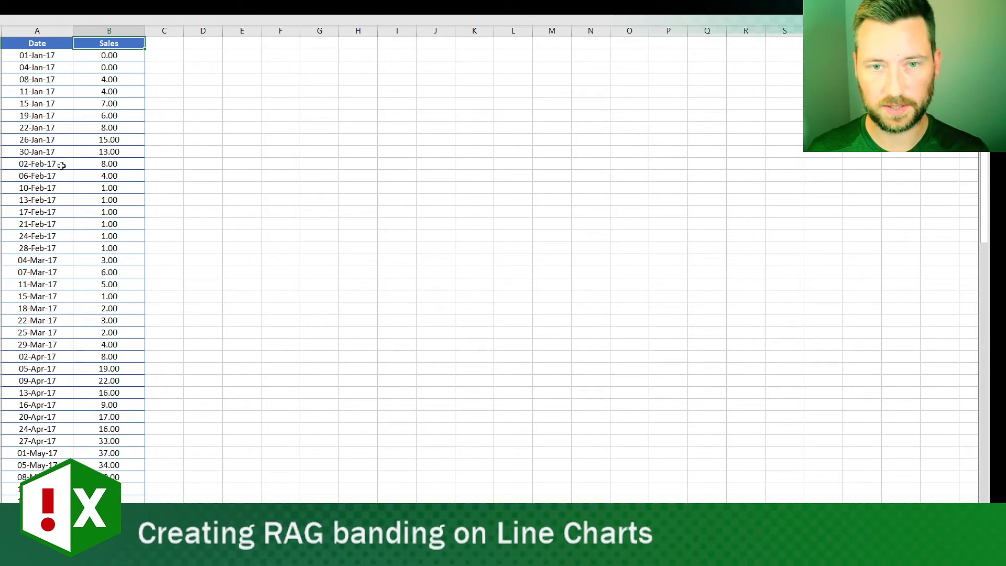
Step: Restore the hidden ribbon and formula bar above the worksheet
{"action": "left_click", "coordinate": [73, 144]}
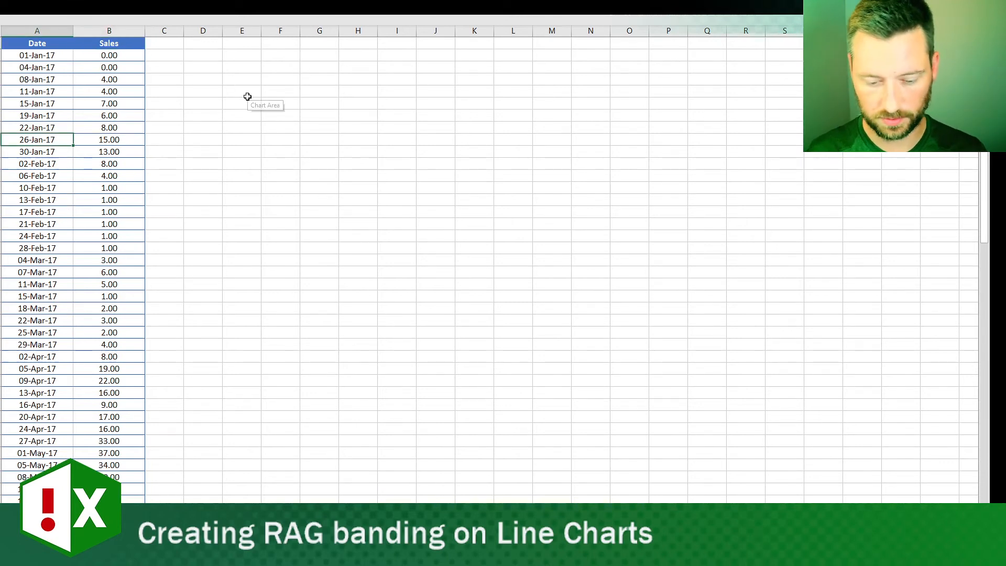
{"action": "key", "text": "ctrl+shift+F1"}
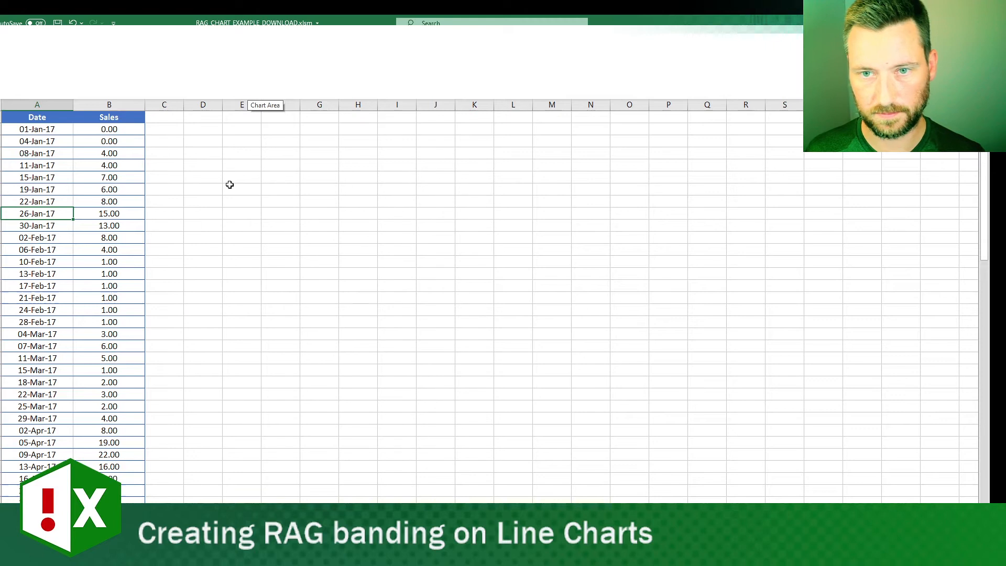
{"action": "left_click", "coordinate": [283, 60]}
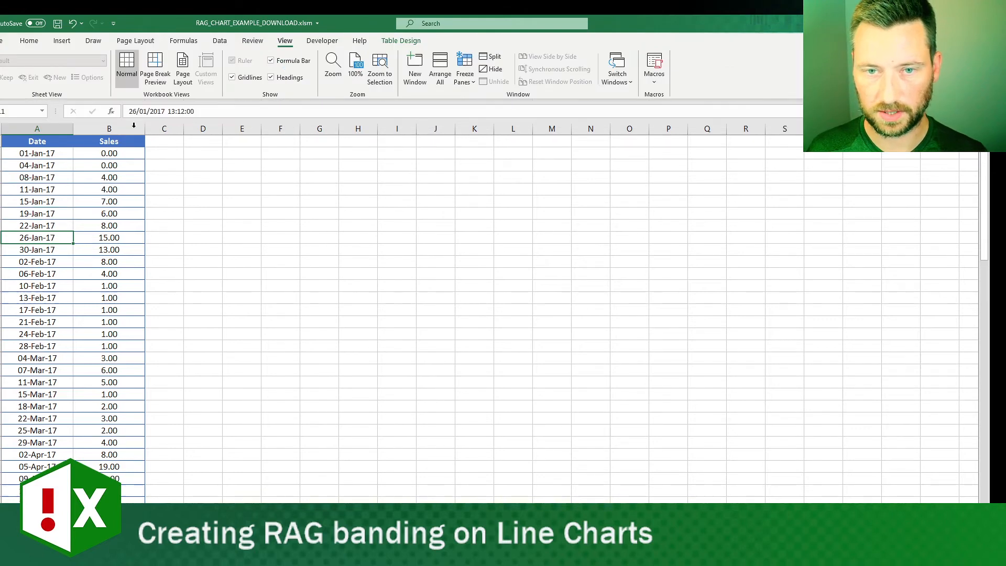
{"action": "left_click", "coordinate": [102, 153]}
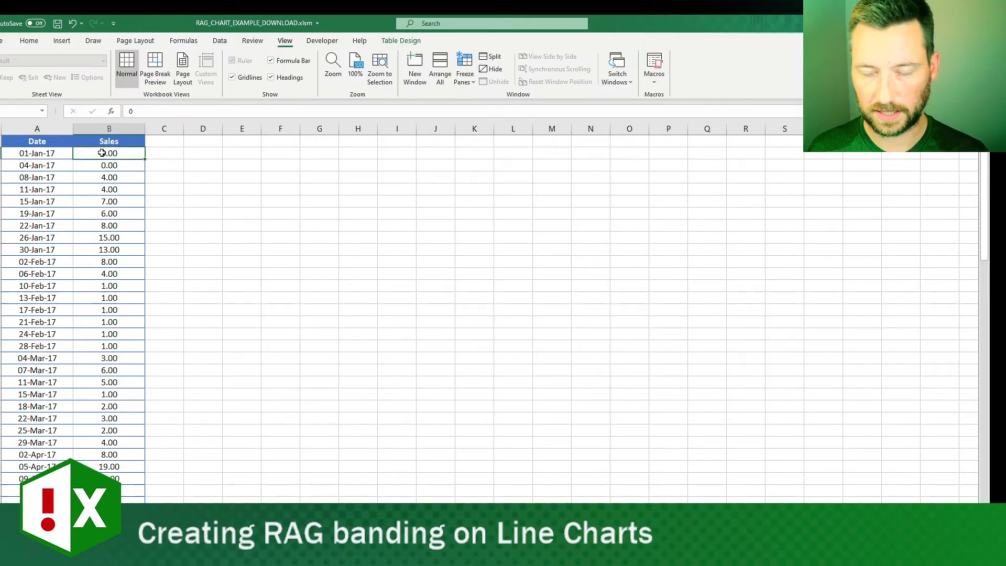
{"action": "left_click", "coordinate": [95, 201]}
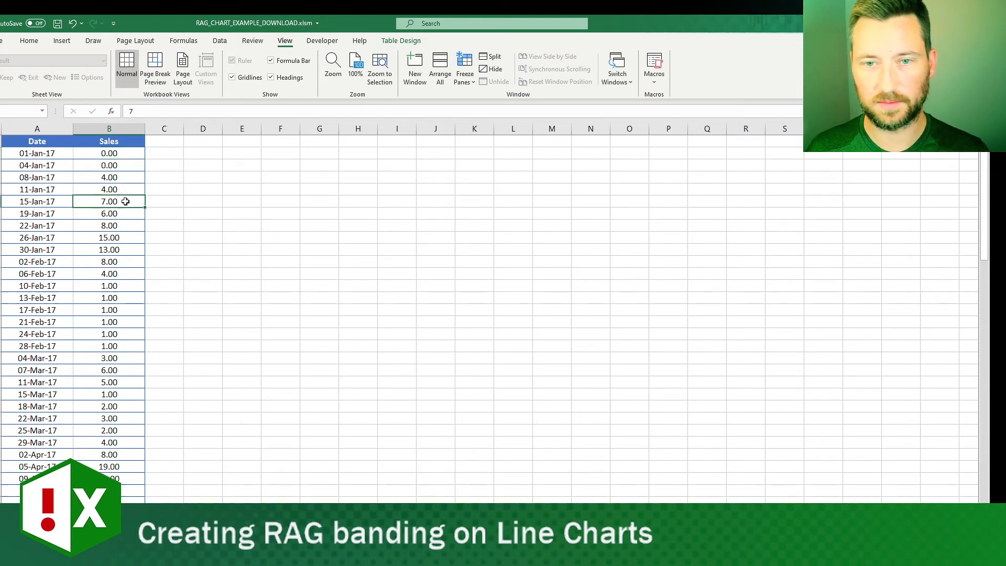
{"action": "left_click", "coordinate": [117, 187]}
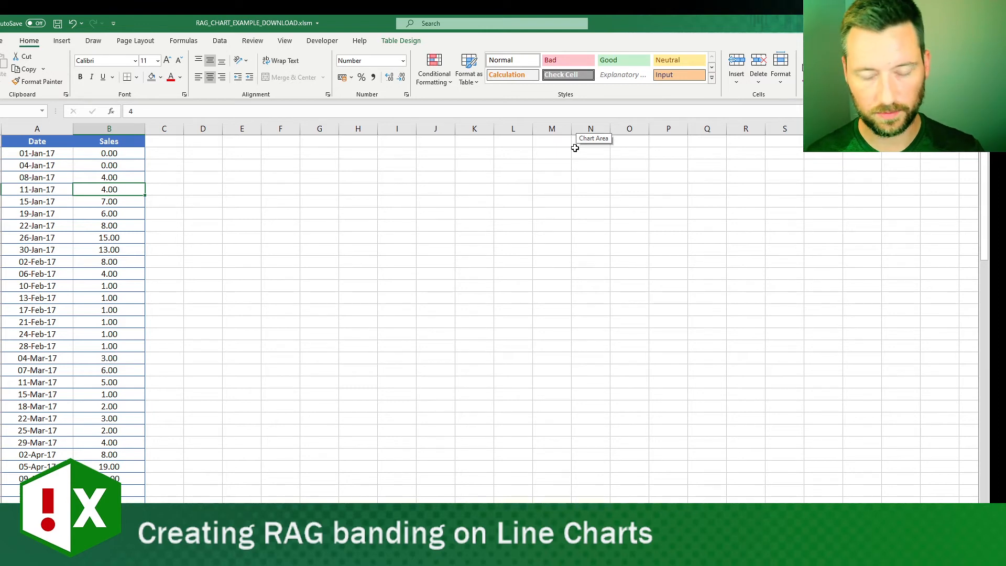
{"action": "left_click", "coordinate": [111, 176]}
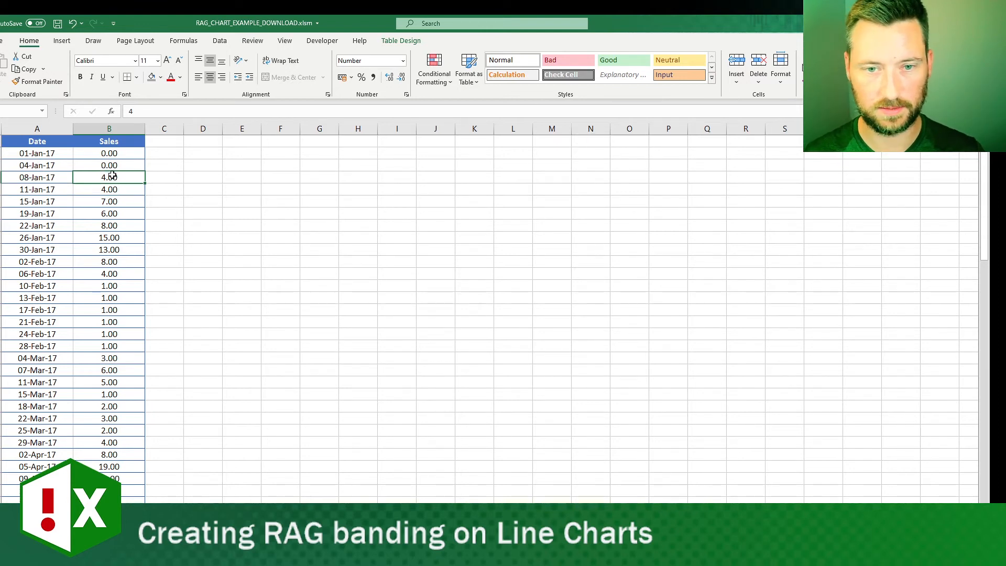
{"action": "left_click", "coordinate": [55, 176]}
{"action": "left_click", "coordinate": [84, 226]}
Step: Insert a 2-D line chart of Sales by Date from the data table
{"action": "left_click", "coordinate": [81, 201]}
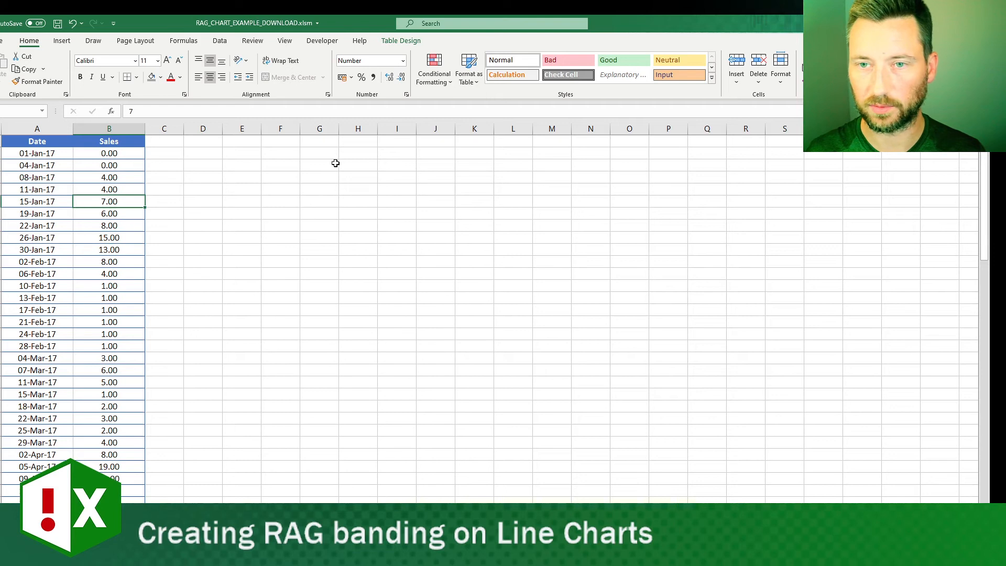
{"action": "left_click", "coordinate": [59, 44]}
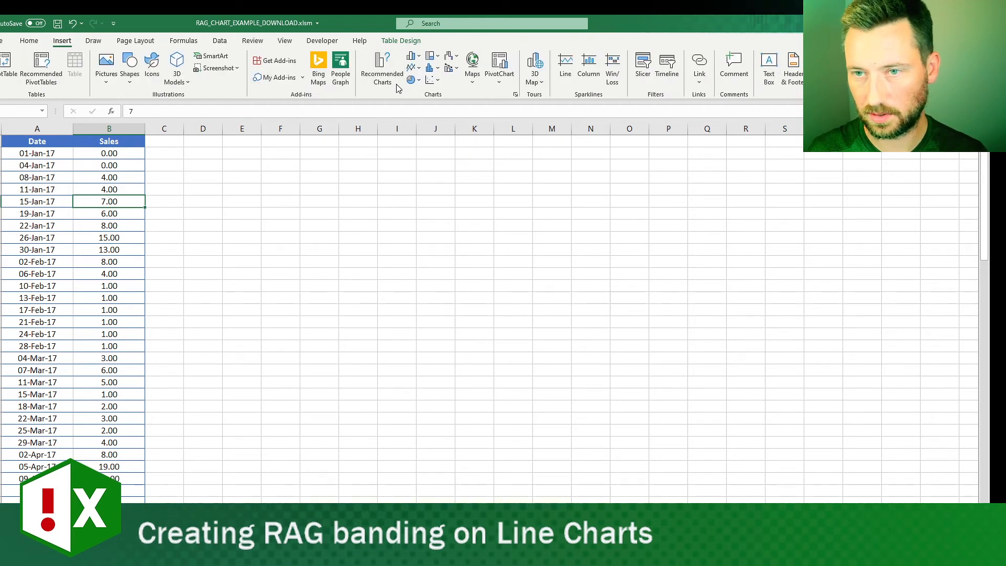
{"action": "left_click", "coordinate": [419, 74]}
{"action": "left_click", "coordinate": [421, 104]}
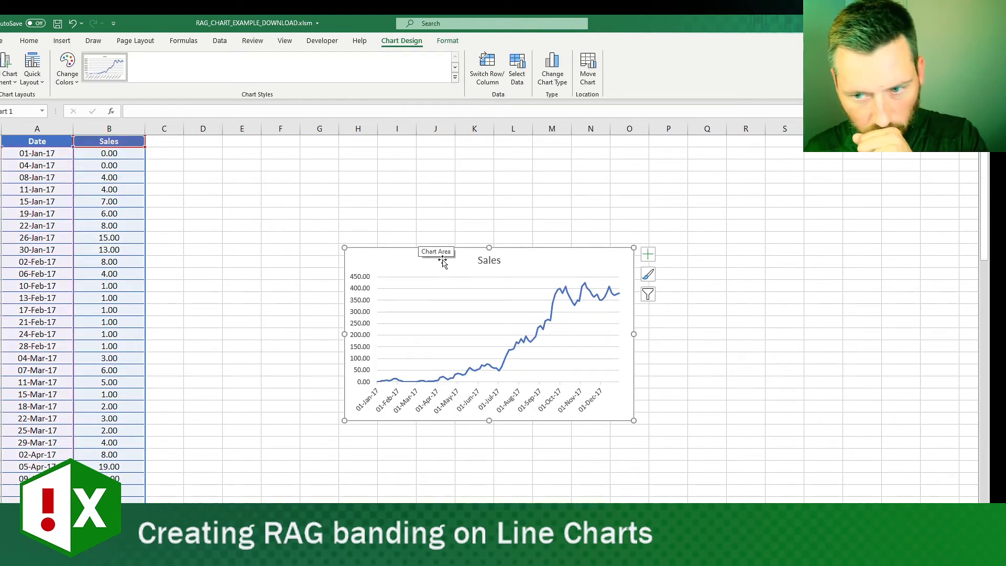
Step: Move the Sales line chart closer to the data table
{"action": "mouse_move", "coordinate": [348, 231]}
{"action": "left_mouse_down"}
{"action": "mouse_move", "coordinate": [339, 224]}
{"action": "mouse_move", "coordinate": [348, 229]}
{"action": "left_mouse_up"}
{"action": "scroll", "coordinate": [152, 251], "scroll_direction": "down", "scroll_amount": 2}
{"action": "scroll", "coordinate": [139, 263], "scroll_direction": "down", "scroll_amount": 20}
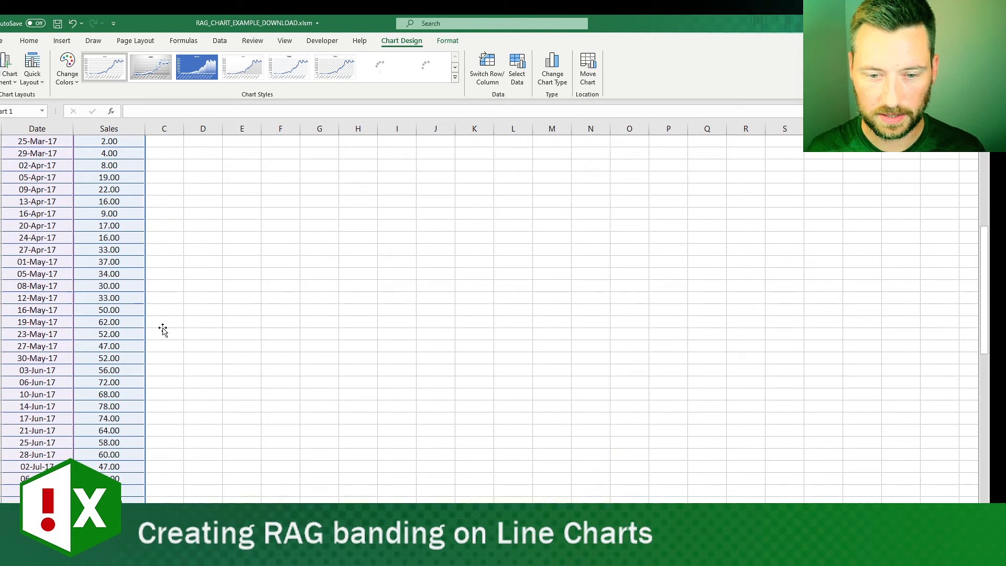
{"action": "scroll", "coordinate": [321, 212], "scroll_direction": "down", "scroll_amount": 10}
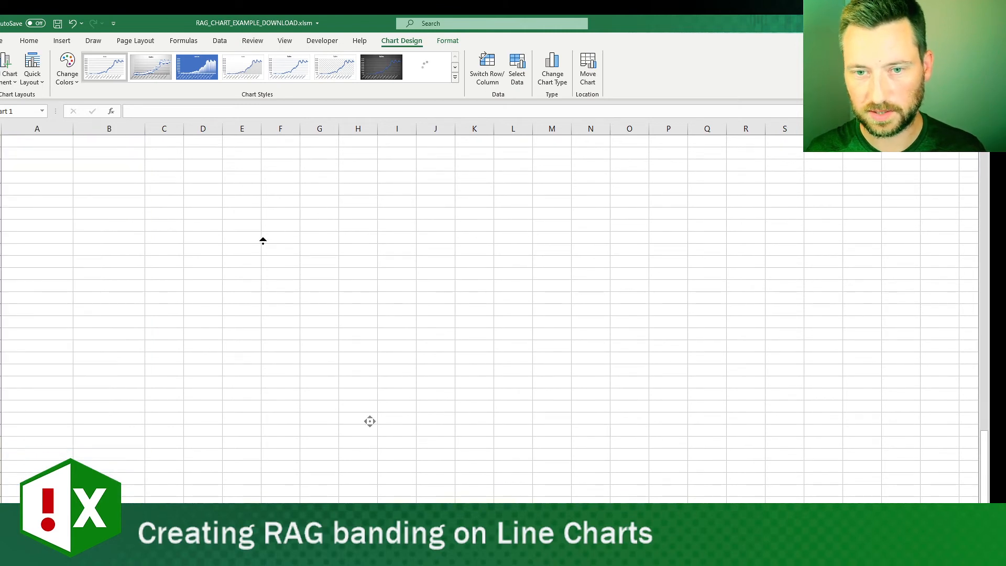
{"action": "scroll", "coordinate": [262, 240], "scroll_direction": "up", "scroll_amount": 20}
{"action": "scroll", "coordinate": [262, 236], "scroll_direction": "up", "scroll_amount": 2}
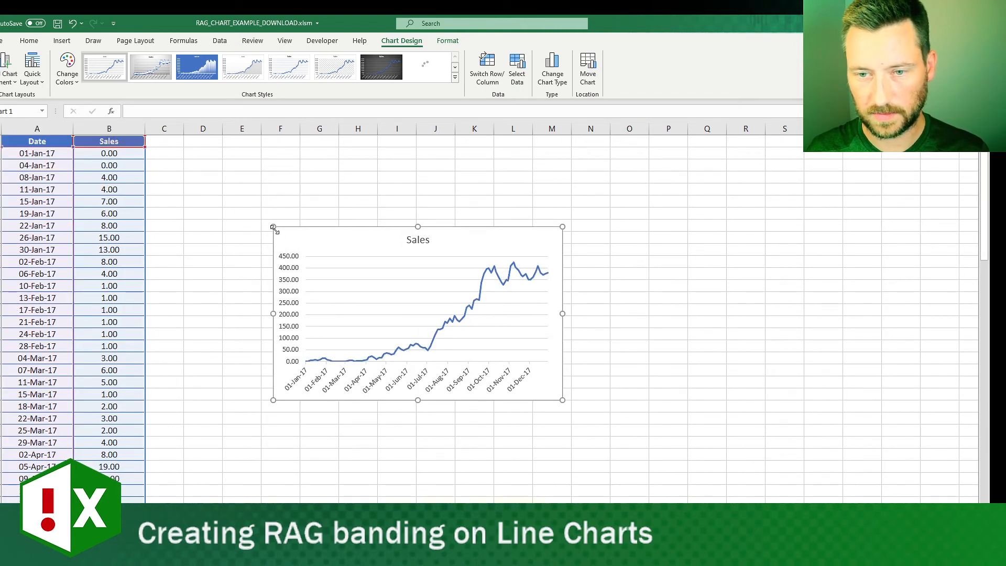
Step: Enlarge the Sales chart to span columns F to P, leaving free rows above it for a small table
{"action": "left_click_drag", "start_coordinate": [273, 226], "coordinate": [222, 194]}
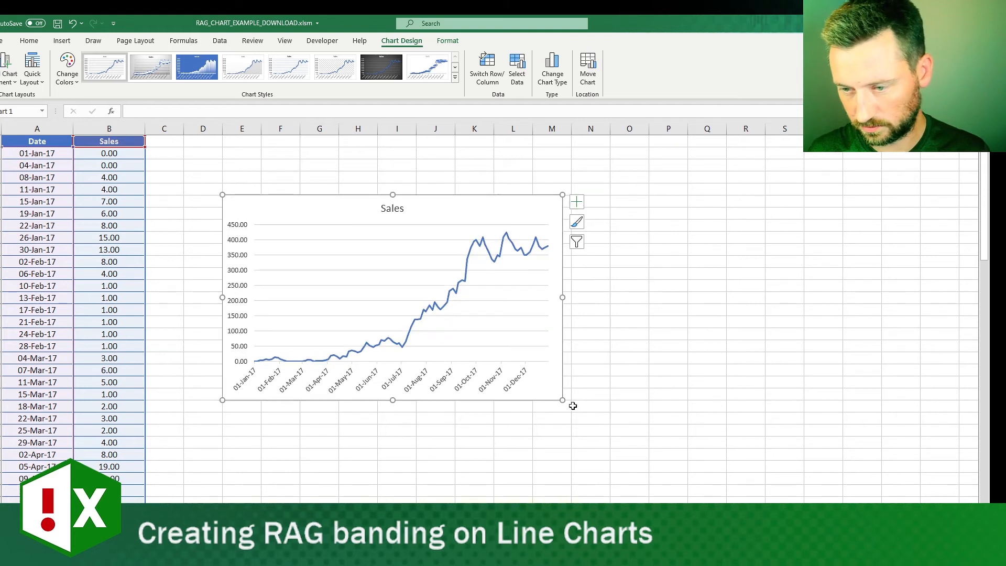
{"action": "left_click_drag", "start_coordinate": [563, 401], "coordinate": [687, 472]}
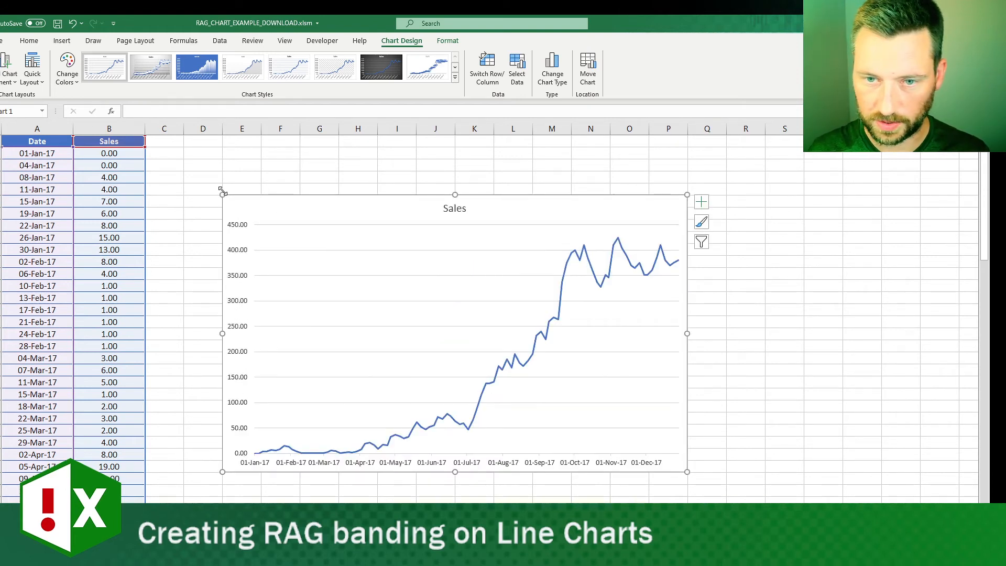
{"action": "left_click_drag", "start_coordinate": [295, 224], "coordinate": [276, 228]}
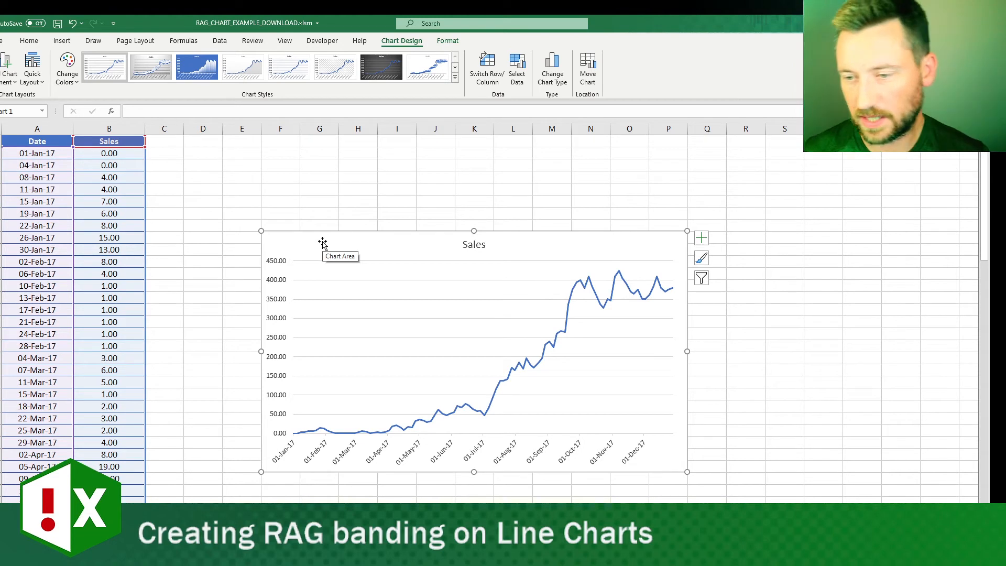
{"action": "left_click_drag", "start_coordinate": [261, 231], "coordinate": [261, 261]}
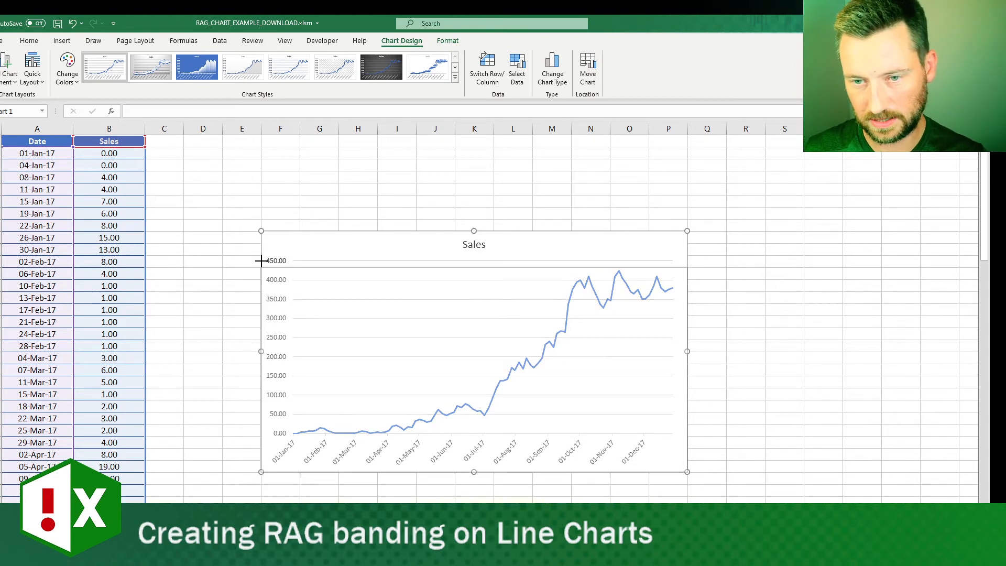
Step: Enter the row labels GREEN, AMBER and RED from top to bottom in column F above the chart
{"action": "left_click", "coordinate": [297, 207]}
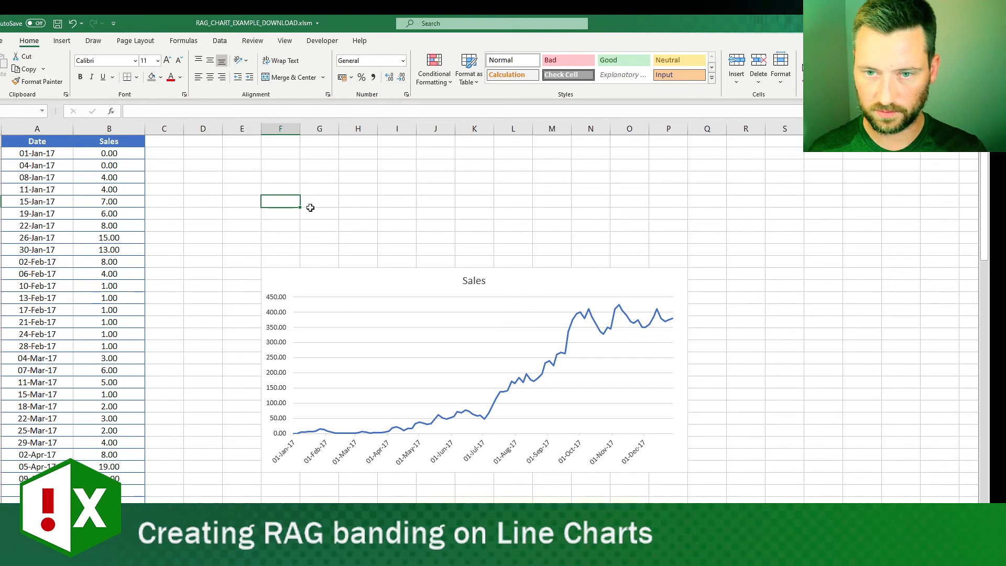
{"action": "key", "text": "Up"}
{"action": "key", "text": "Up"}
{"action": "key", "text": "Down"}
{"action": "key", "text": "Down"}
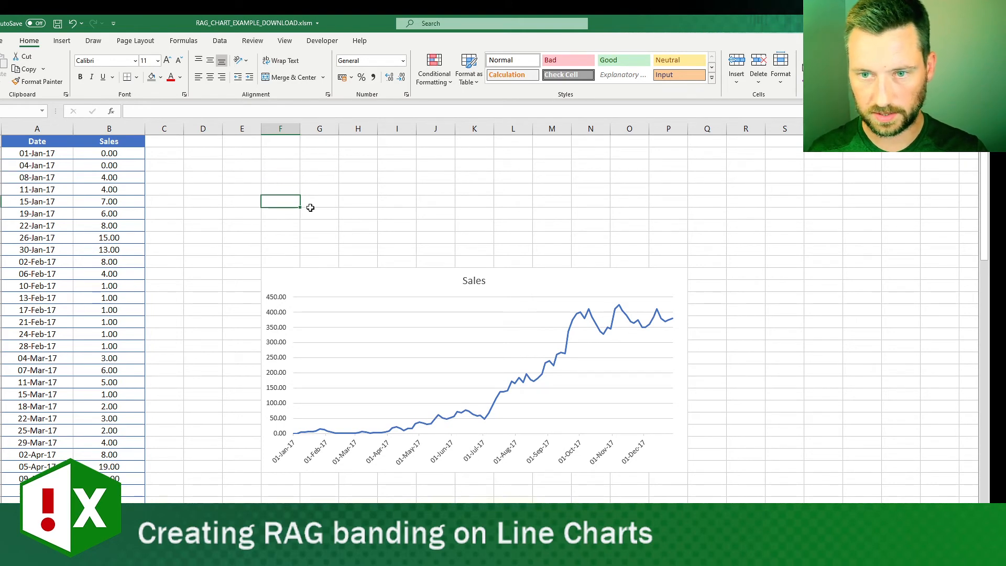
{"action": "type", "text": "RED"}
{"action": "key", "text": "Up"}
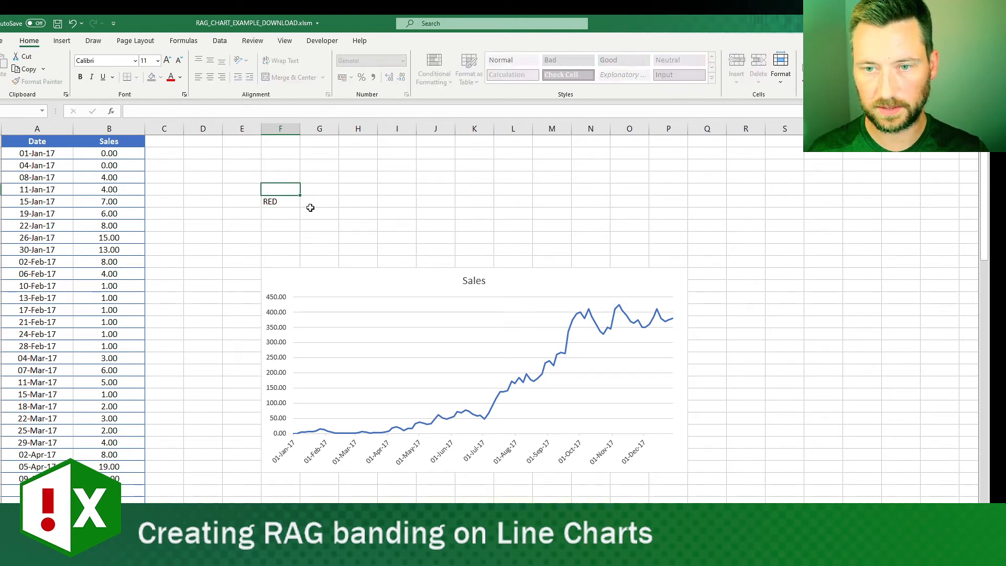
{"action": "type", "text": "AMBER"}
{"action": "key", "text": "Up"}
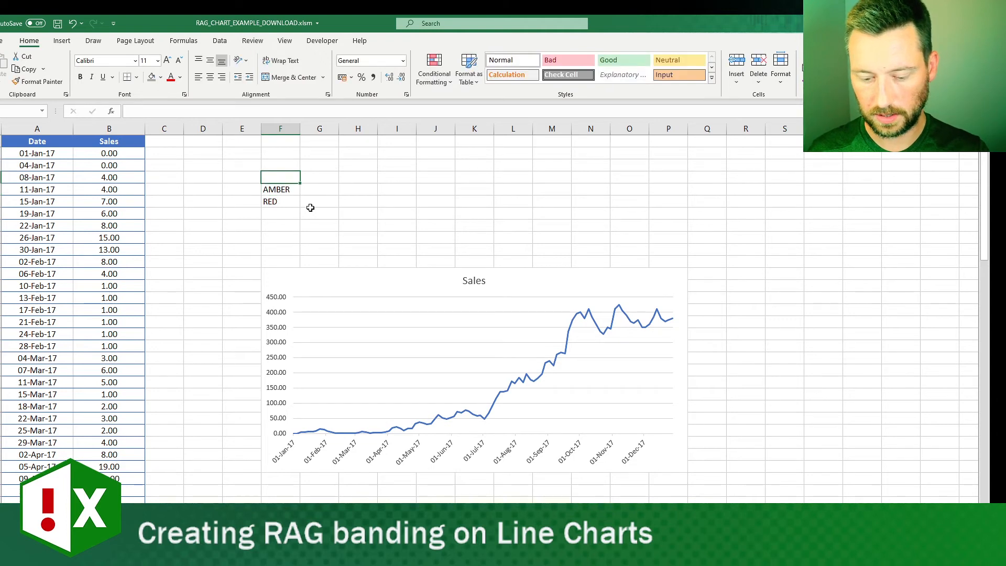
{"action": "type", "text": "GREEN"}
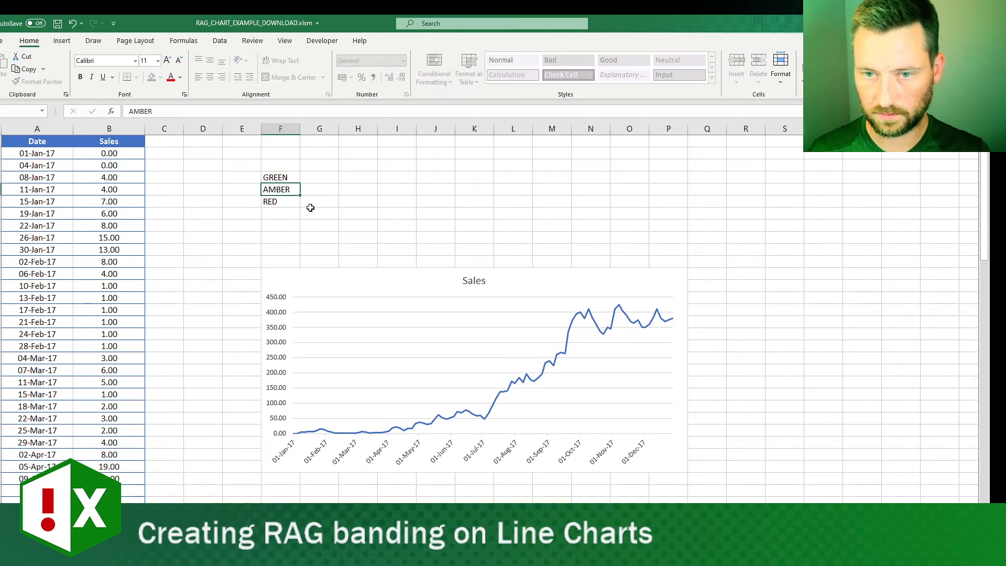
Step: Add the headers MIN in column G and MAX in column H, in the row above the GREEN label
{"action": "key", "text": "Right"}
{"action": "key", "text": "Up"}
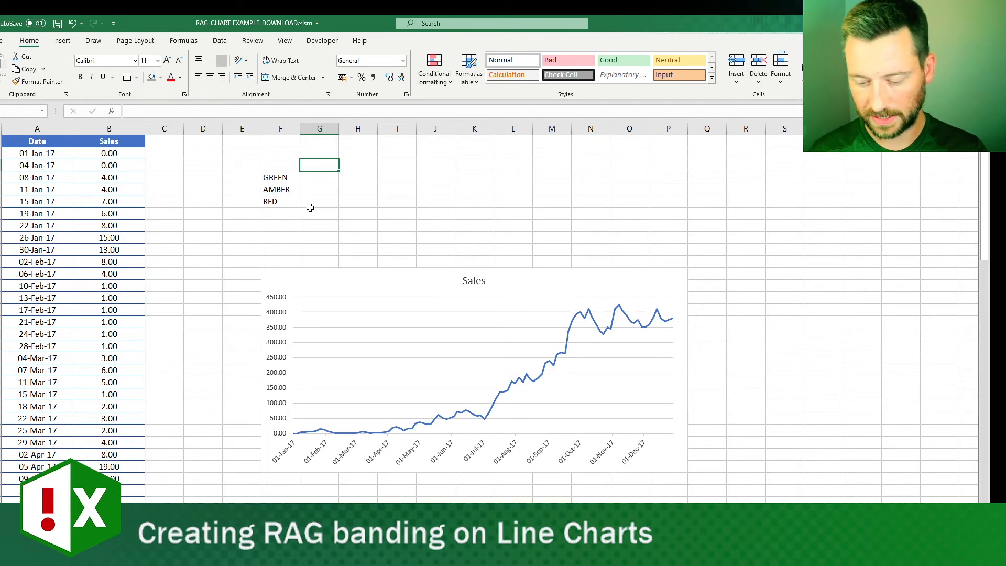
{"action": "type", "text": "MIN"}
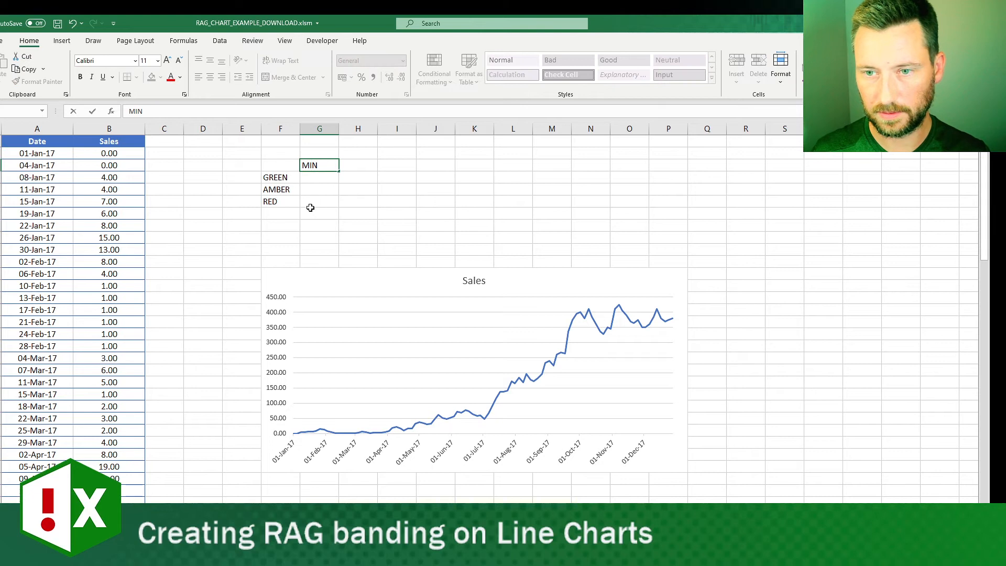
{"action": "key", "text": "Right"}
{"action": "type", "text": "MAX"}
{"action": "key", "text": "Return"}
{"action": "key", "text": "Down"}
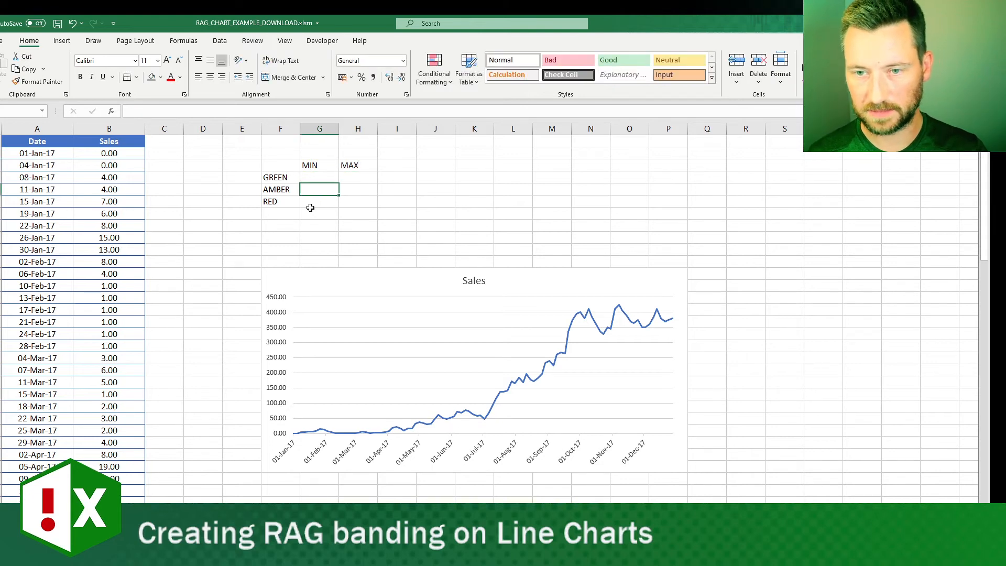
Step: Set the RED band's MIN to 0 and MAX to 150
{"action": "left_click", "coordinate": [310, 206]}
{"action": "type", "text": "0"}
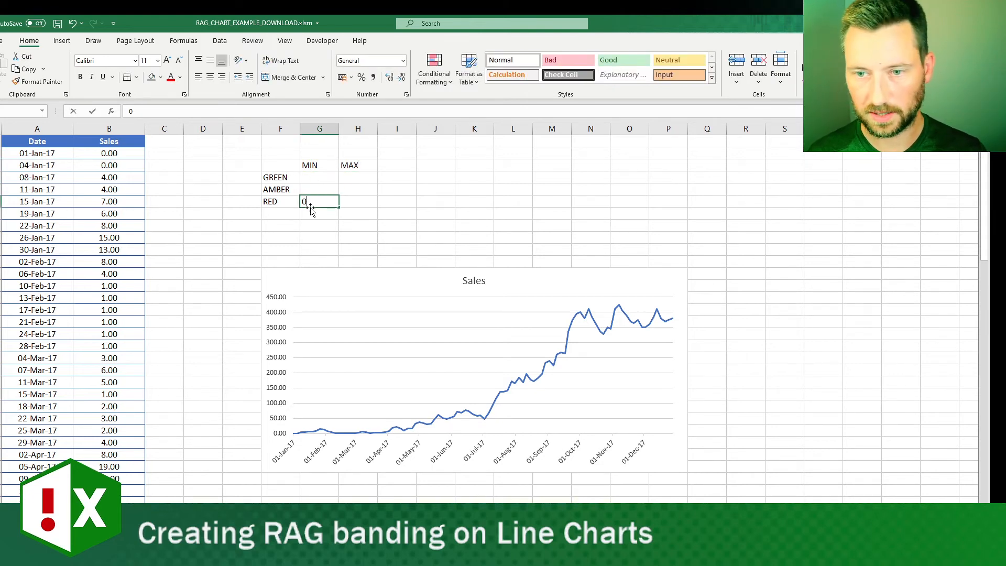
{"action": "key", "text": "Right"}
{"action": "key", "text": "Right"}
{"action": "key", "text": "Left"}
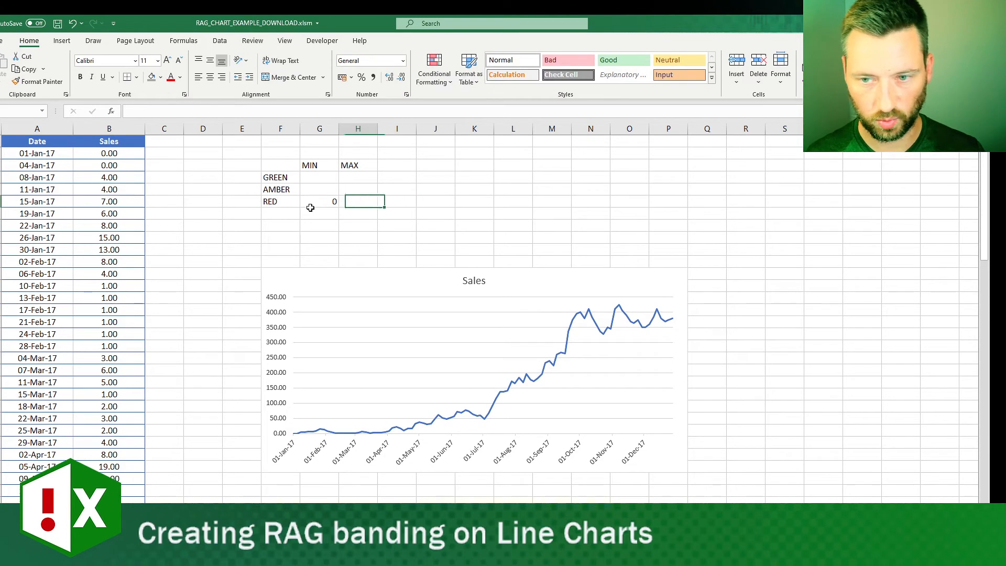
{"action": "type", "text": "150"}
Step: Set the AMBER band's MIN to 150 and MAX to 300
{"action": "key", "text": "Up"}
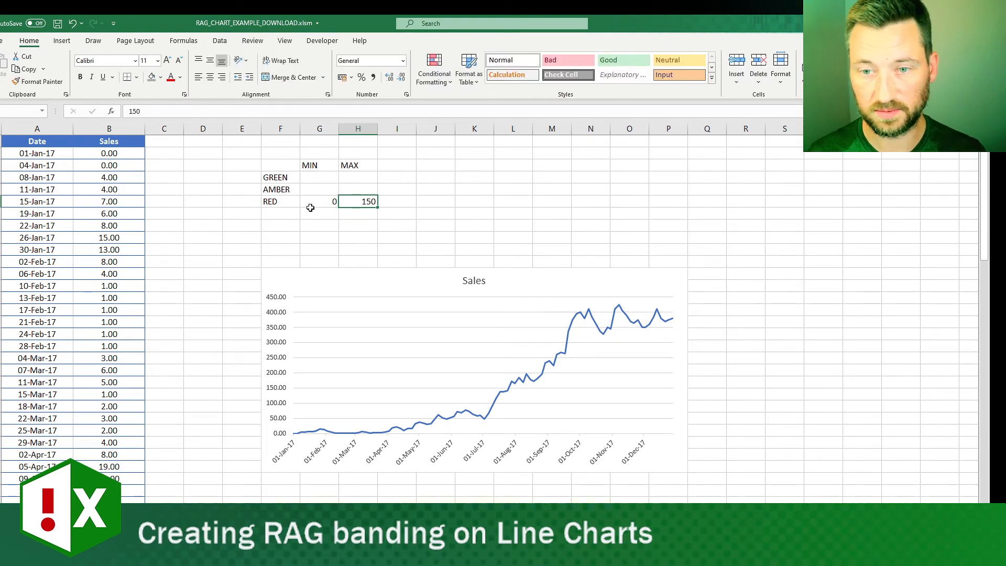
{"action": "key", "text": "Left"}
{"action": "type", "text": "150"}
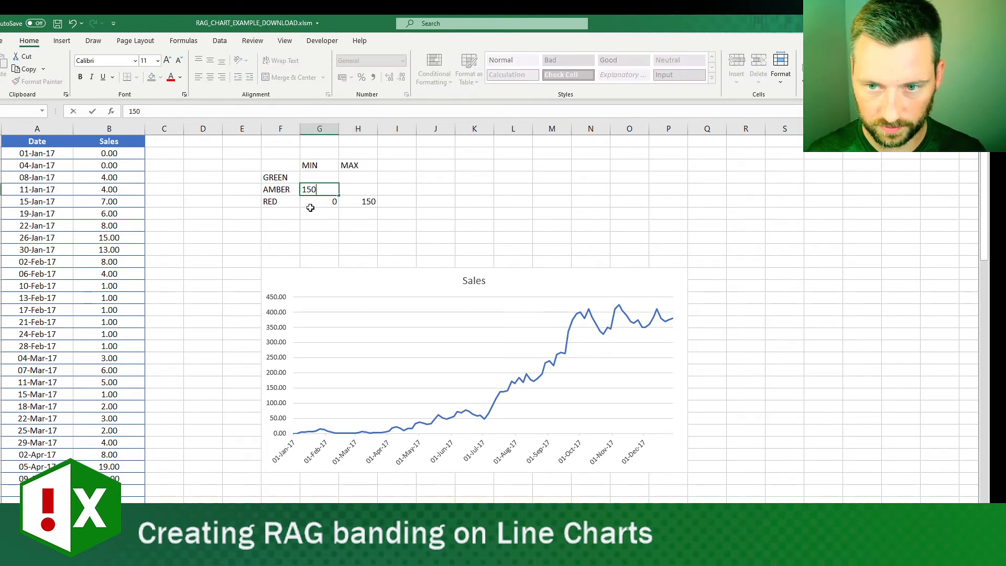
{"action": "key", "text": "Right"}
{"action": "type", "text": "300"}
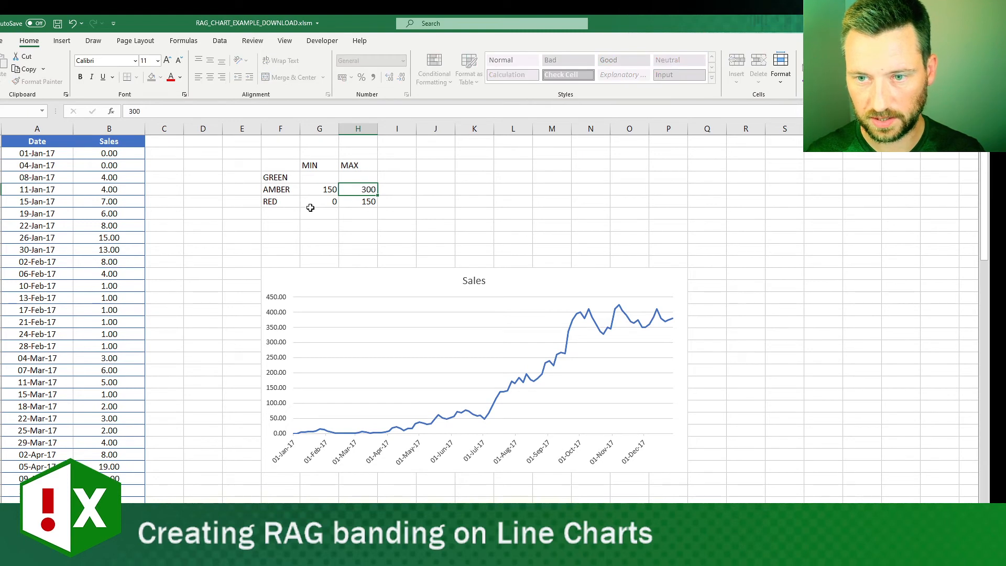
Step: Set the GREEN band's MIN to 300 and MAX to 450
{"action": "key", "text": "Up"}
{"action": "key", "text": "Left"}
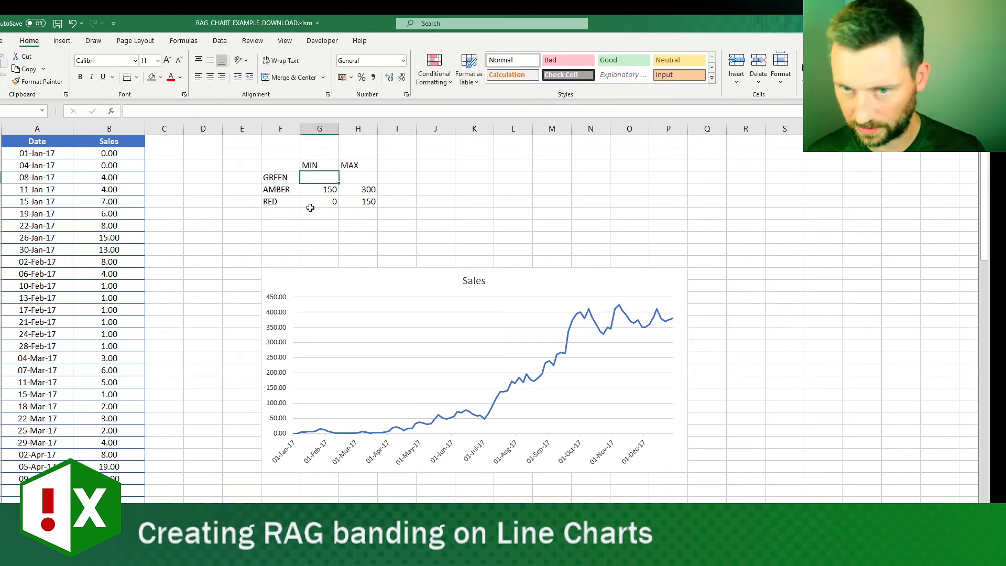
{"action": "type", "text": "300"}
{"action": "key", "text": "Right"}
{"action": "type", "text": "450"}
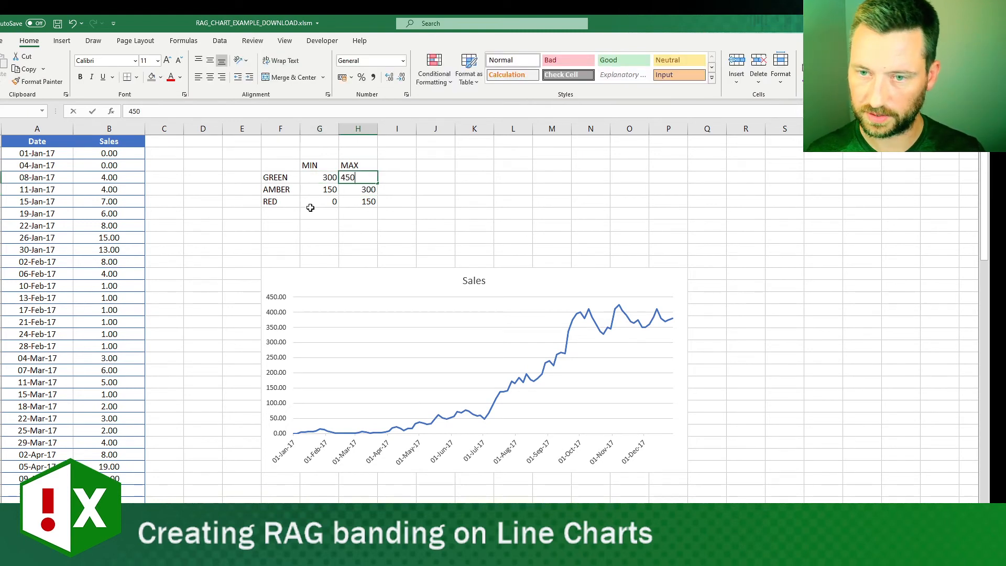
Step: Confirm 450 as the GREEN band's MAX and go to cell I6 beside the RED band's MAX
{"action": "key", "text": "Return"}
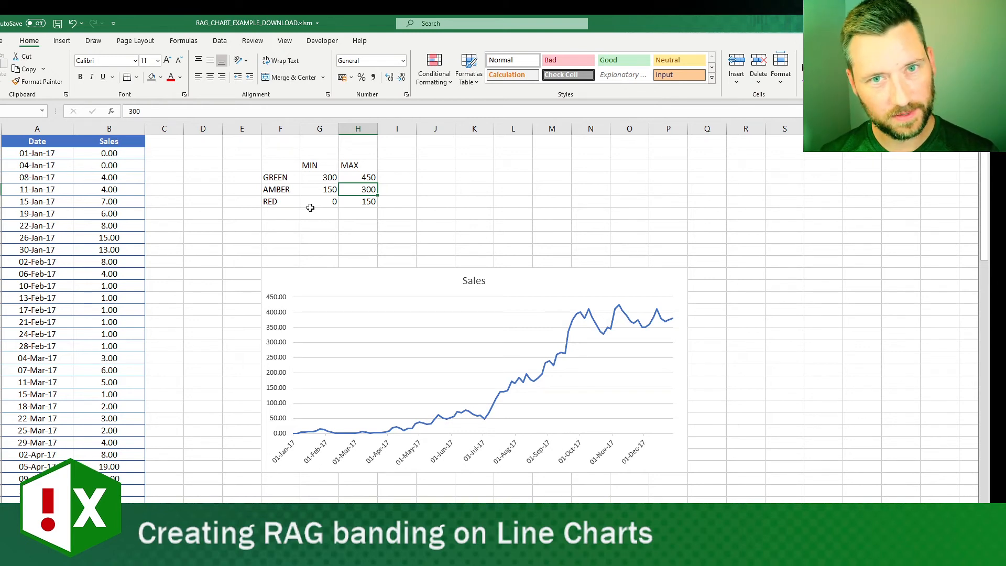
{"action": "key", "text": "Down"}
{"action": "key", "text": "Right"}
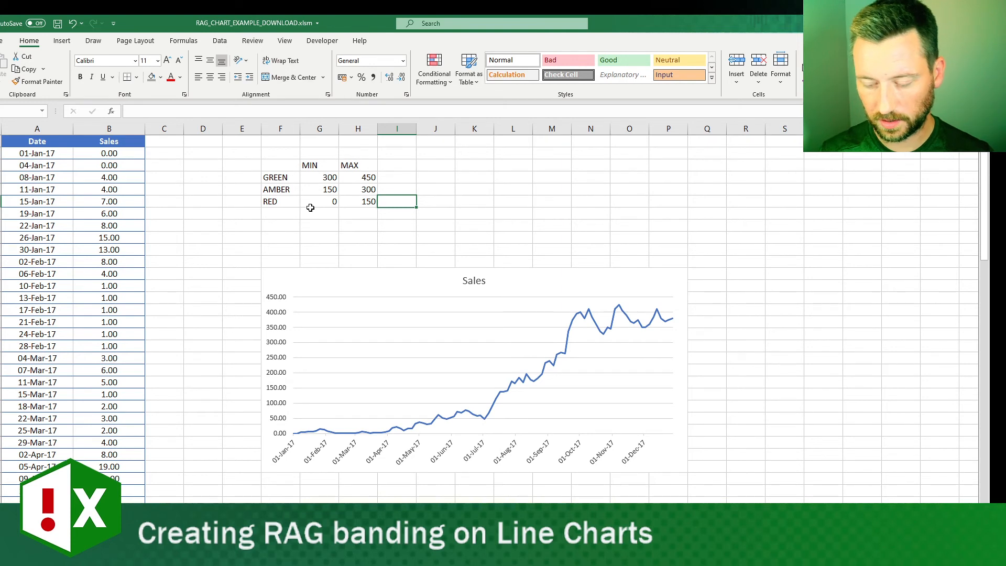
{"action": "key", "text": "Left"}
{"action": "key", "text": "Left"}
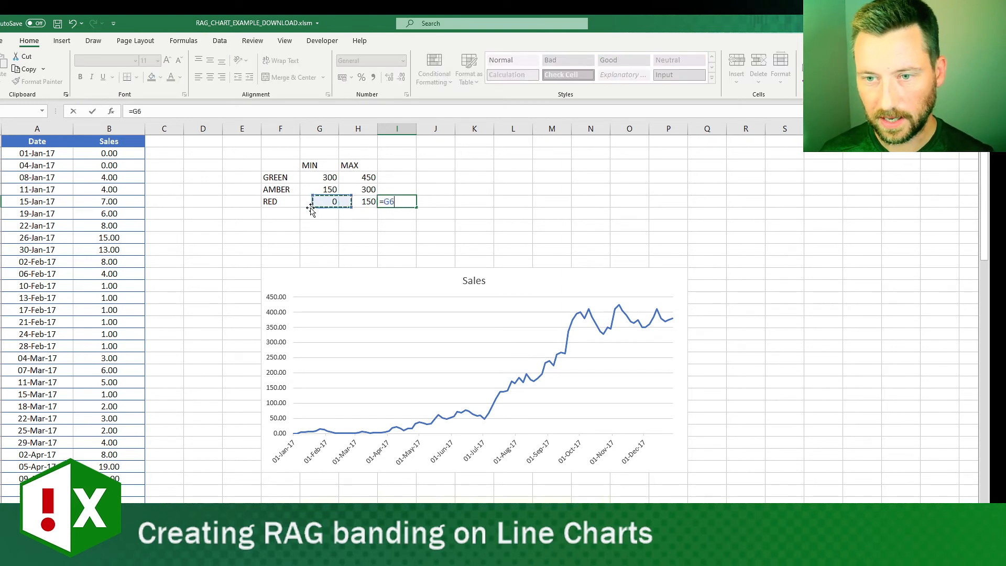
{"action": "type", "text": "-"}
{"action": "key", "text": "Left"}
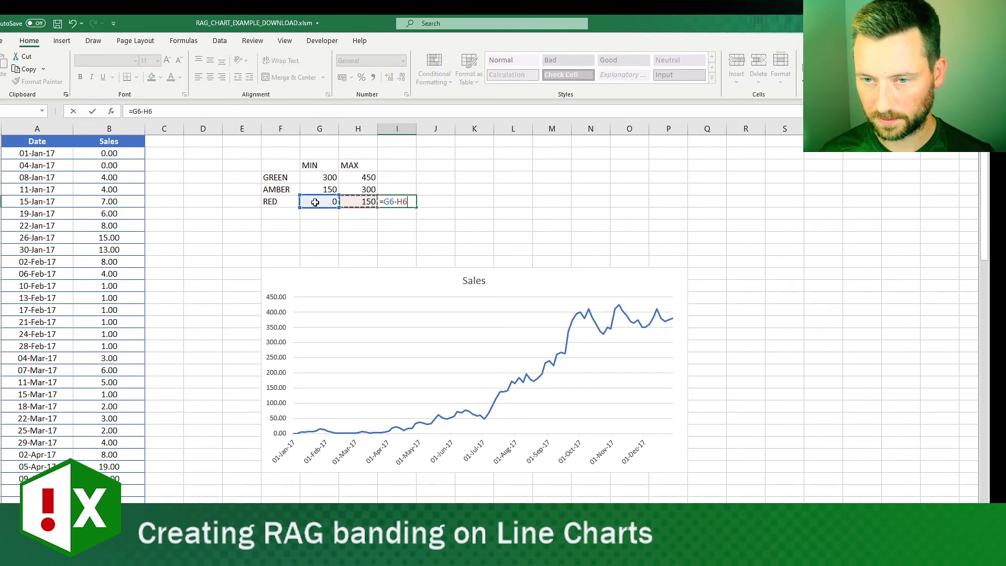
{"action": "key", "text": "BackSpace"}
{"action": "key", "text": "BackSpace"}
{"action": "key", "text": "BackSpace"}
{"action": "key", "text": "BackSpace"}
{"action": "key", "text": "BackSpace"}
Step: Calculate the RED band's width in I6 as =H6-G6 and fill the formula up to the AMBER and GREEN rows
{"action": "type", "text": "H"}
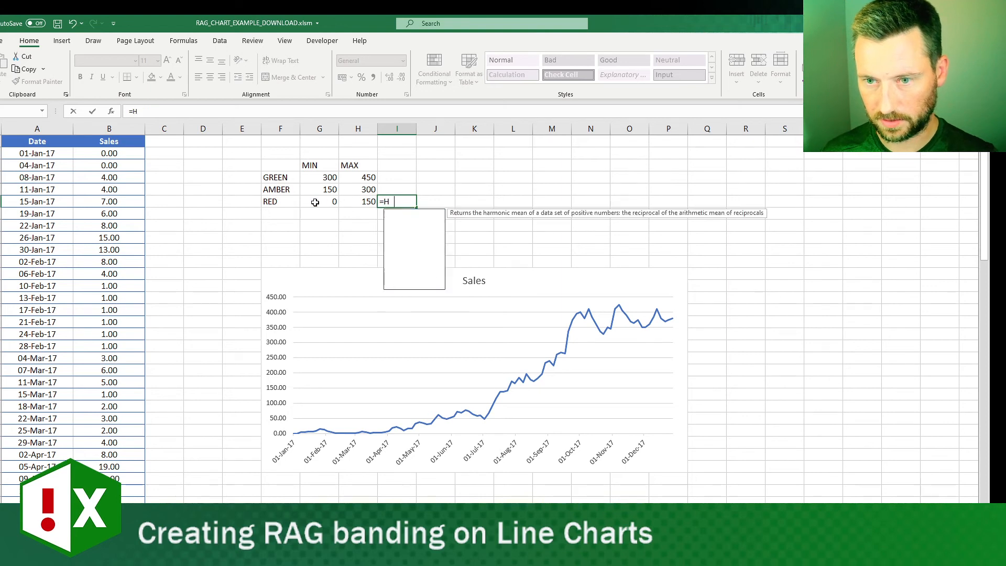
{"action": "type", "text": "6-G6"}
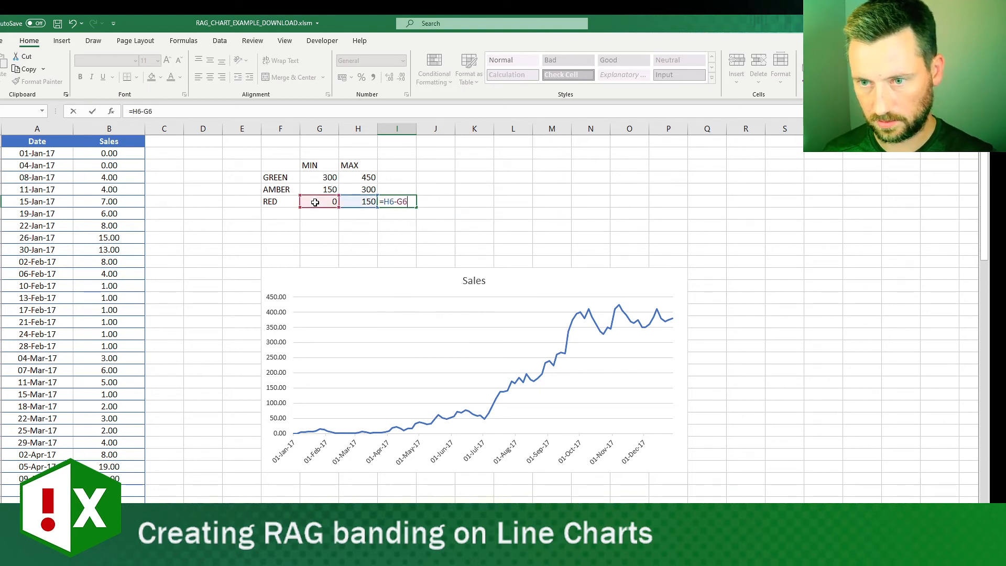
{"action": "key", "text": "Return"}
{"action": "left_click_drag", "start_coordinate": [413, 203], "coordinate": [388, 201]}
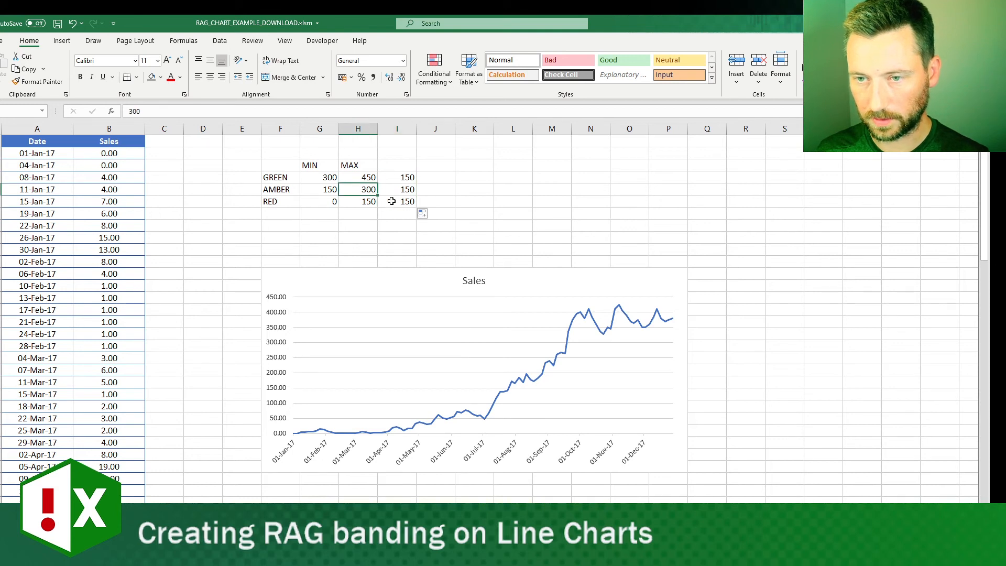
Step: Add the header WIDTH in I3, beside the MAX header
{"action": "left_click", "coordinate": [404, 167]}
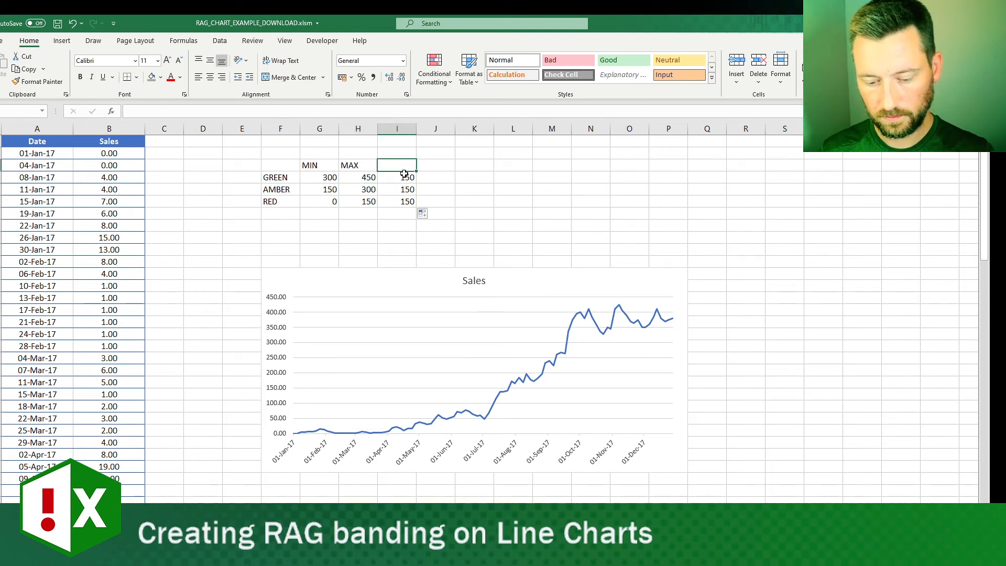
{"action": "type", "text": "width"}
{"action": "key", "text": "BackSpace"}
{"action": "key", "text": "BackSpace"}
{"action": "key", "text": "BackSpace"}
{"action": "key", "text": "BackSpace"}
{"action": "key", "text": "BackSpace"}
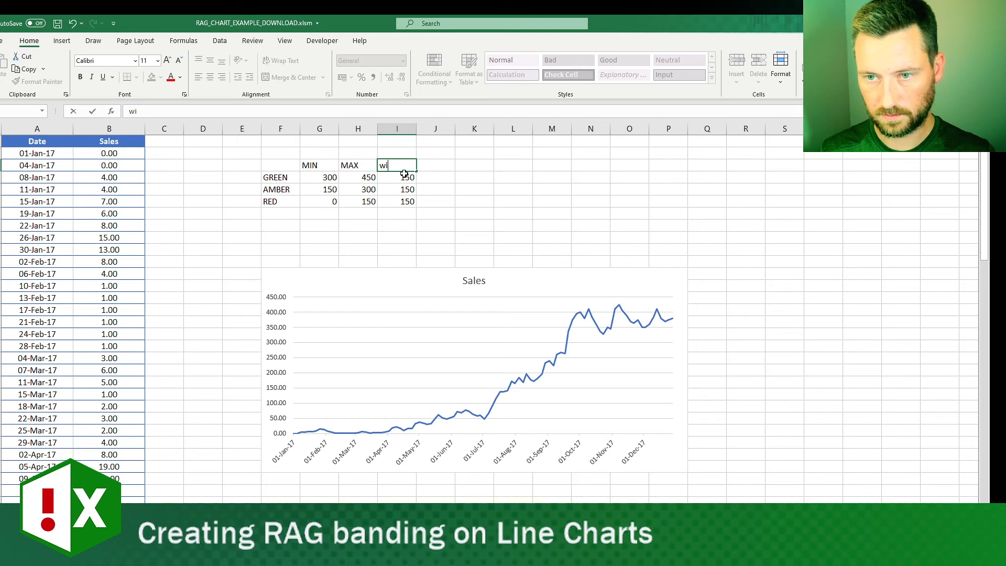
{"action": "type", "text": "WIDTH"}
{"action": "key", "text": "Return"}
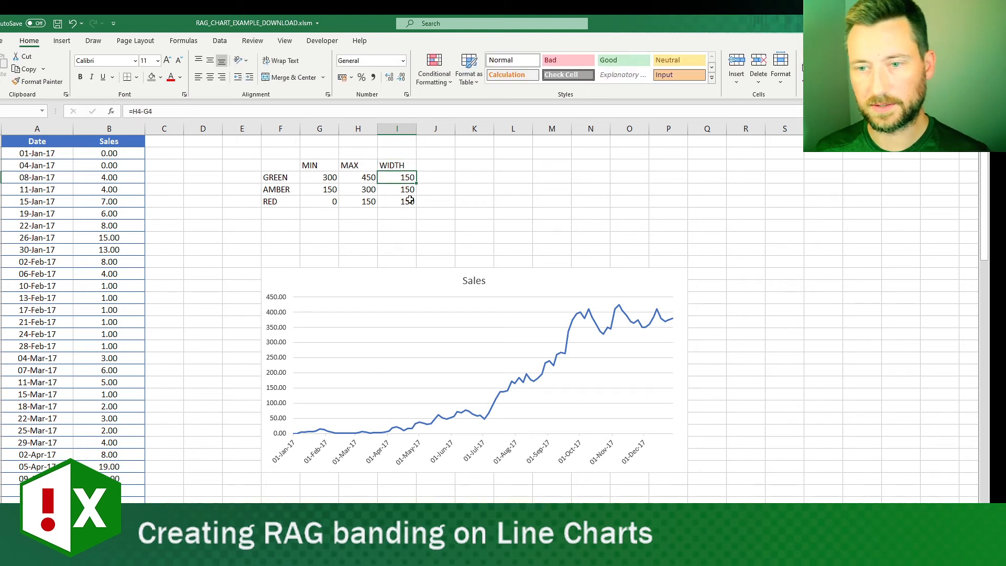
Step: Name the RED band's width cell I6 BUCKET_RED
{"action": "left_click", "coordinate": [397, 201]}
{"action": "left_click", "coordinate": [400, 181]}
{"action": "left_click", "coordinate": [393, 199]}
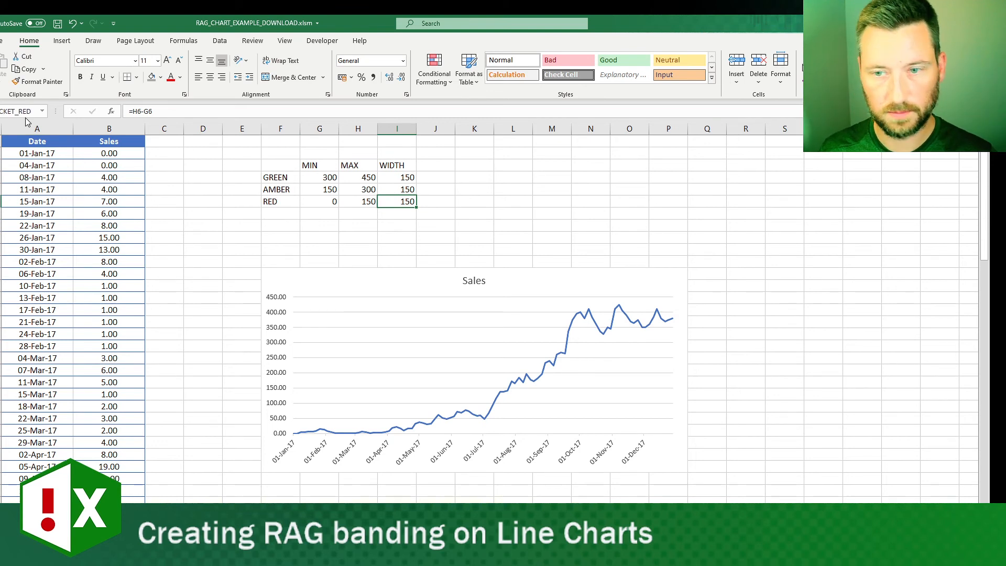
Step: Name the AMBER band's width cell I5 BUCKET_AMBER and the GREEN band's width cell I4 BUCKET_GREEN
{"action": "left_click", "coordinate": [404, 190]}
{"action": "left_click", "coordinate": [16, 110]}
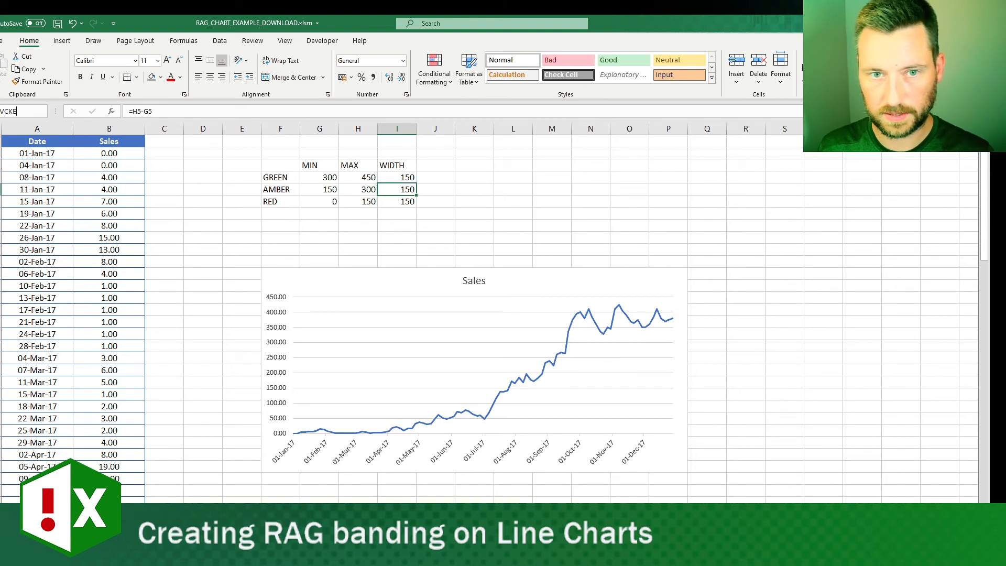
{"action": "type", "text": "BUCKET_AMBVER"}
{"action": "key", "text": "BackSpace"}
{"action": "key", "text": "BackSpace"}
{"action": "key", "text": "BackSpace"}
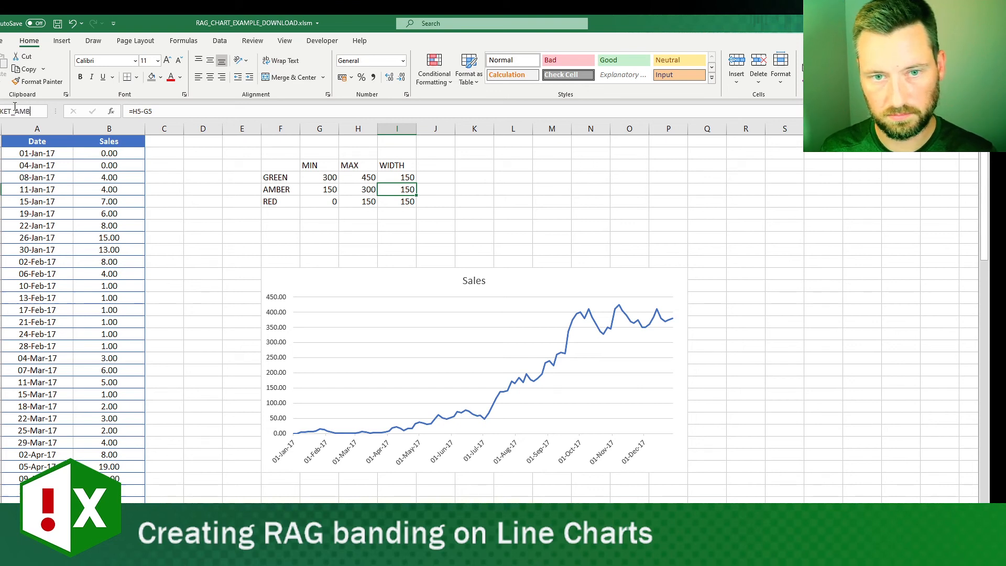
{"action": "type", "text": "ER"}
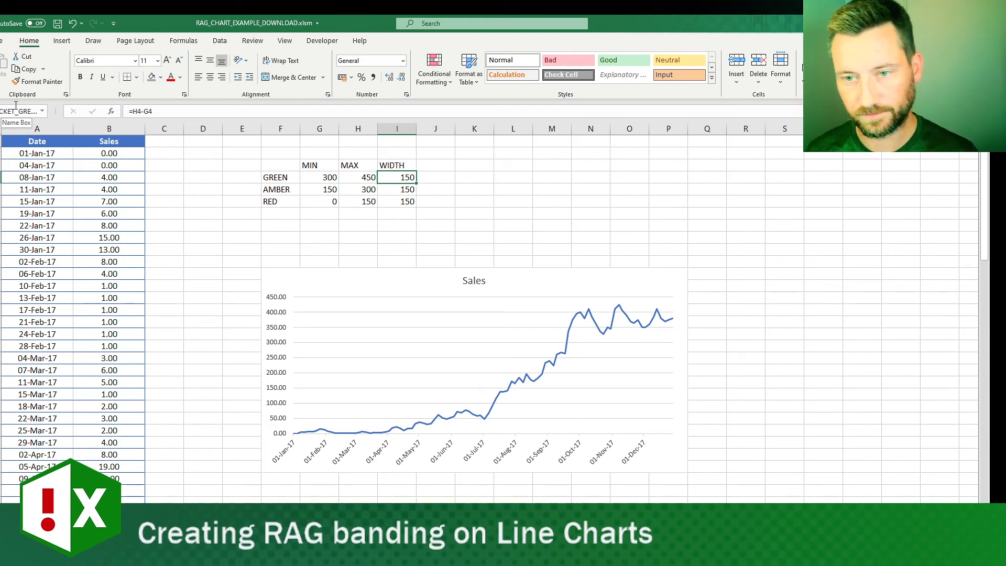
{"action": "key", "text": "Left"}
{"action": "key", "text": "Left"}
{"action": "key", "text": "Left"}
{"action": "key", "text": "Down"}
{"action": "key", "text": "Down"}
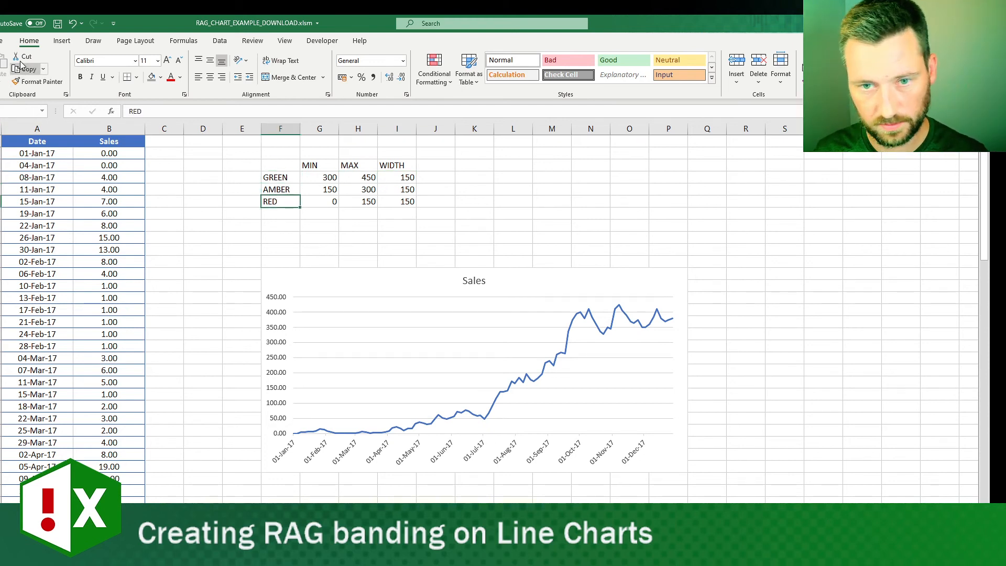
Step: Extend the sales table with the column headers RED in C1 and AMBER in D1
{"action": "left_click", "coordinate": [164, 142]}
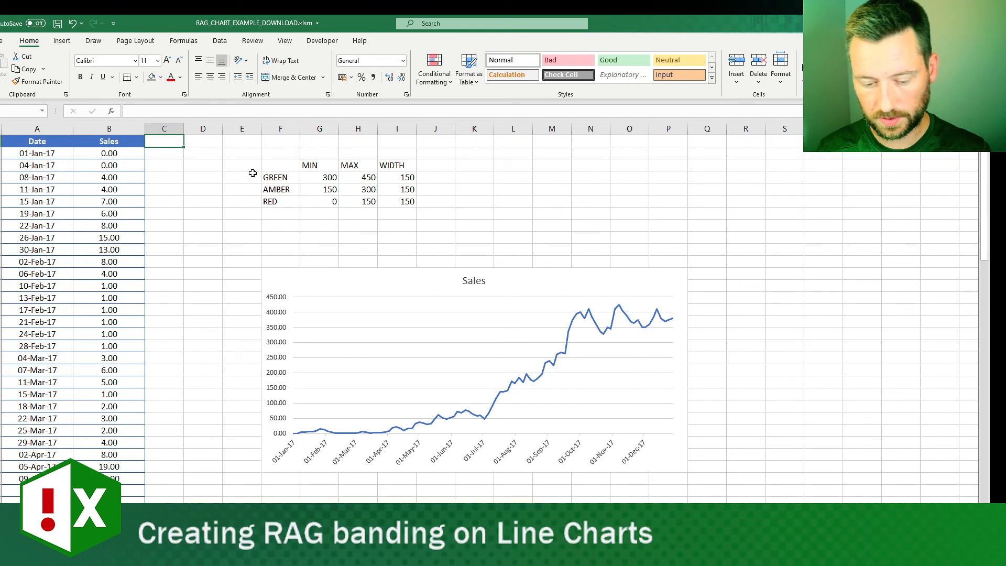
{"action": "type", "text": "RED"}
{"action": "key", "text": "Tab"}
{"action": "type", "text": "AMBE"}
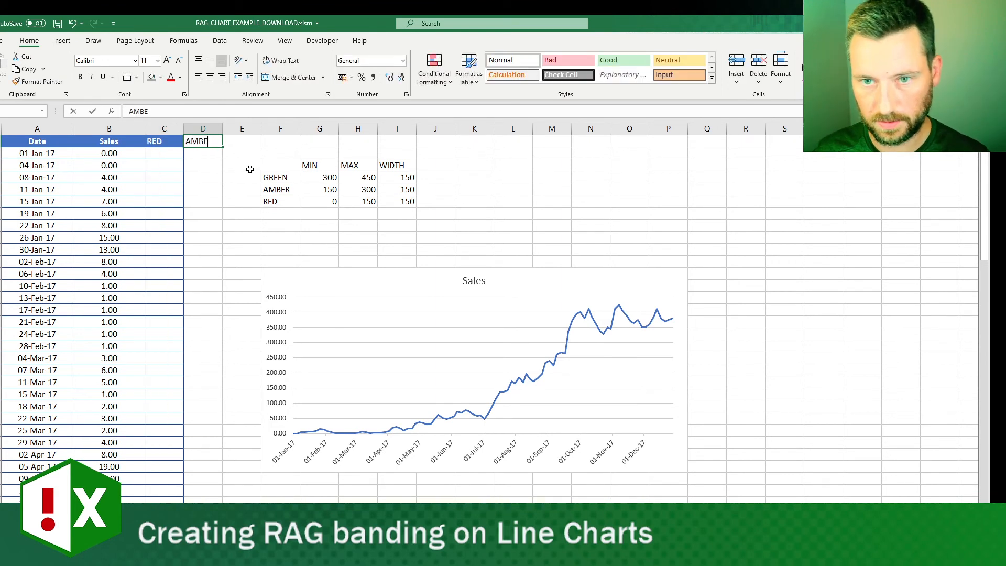
{"action": "type", "text": "R"}
{"action": "key", "text": "Tab"}
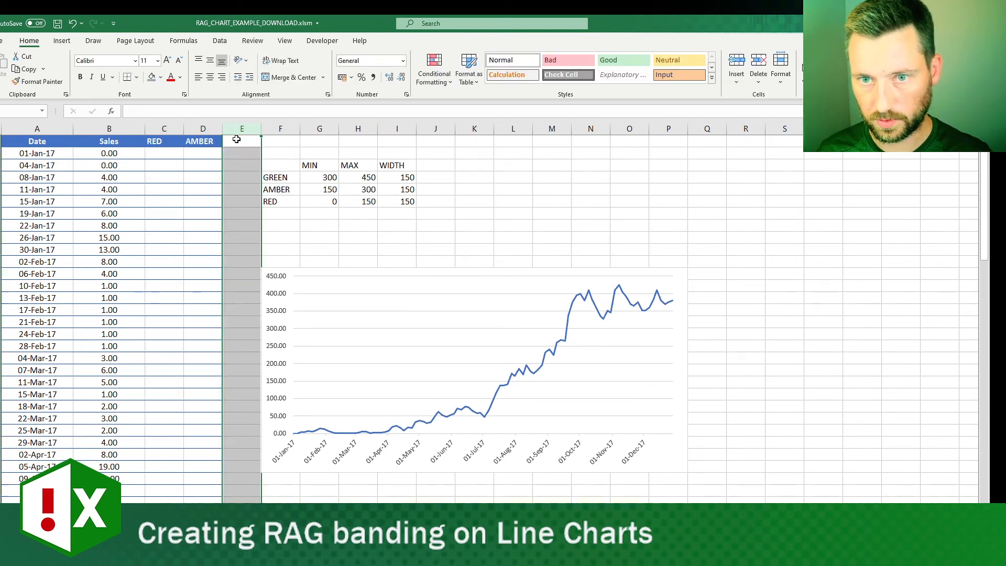
Step: Insert a blank column at E to make room and add the table header GREEN in E1
{"action": "key", "text": "ctrl+shift+equal"}
{"action": "left_click", "coordinate": [242, 143]}
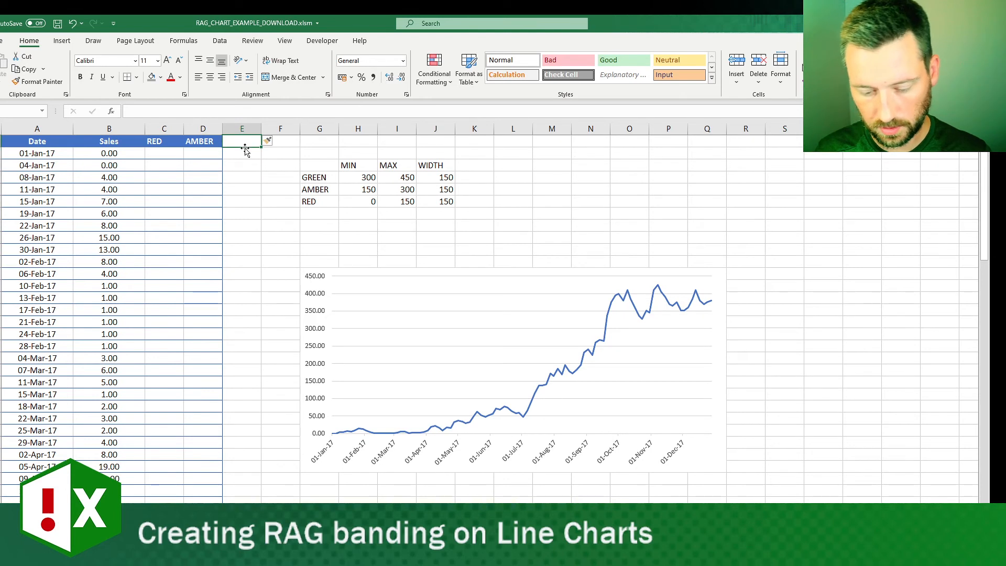
{"action": "type", "text": "GREE"}
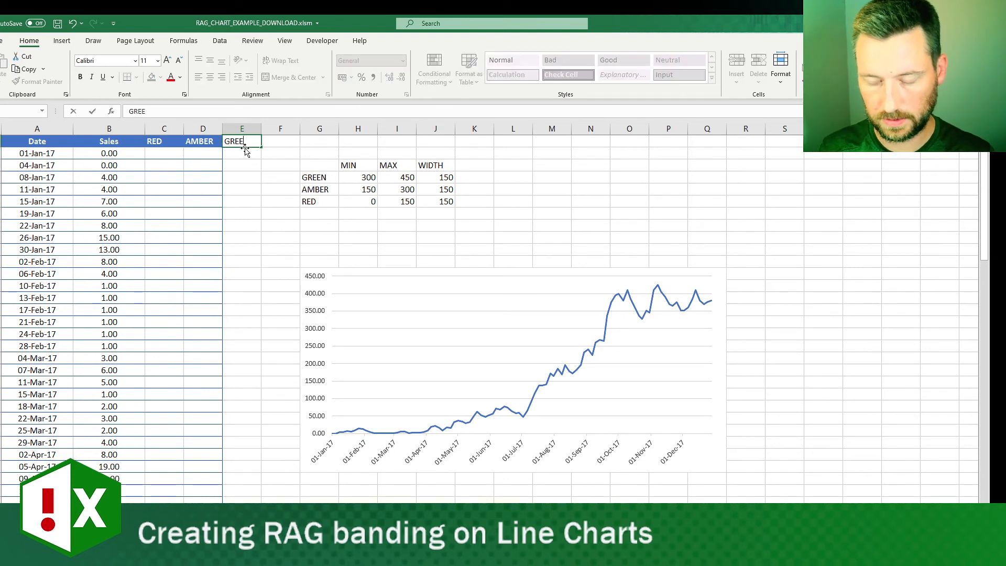
{"action": "type", "text": "B"}
{"action": "key", "text": "BackSpace"}
{"action": "type", "text": "N"}
{"action": "key", "text": "Return"}
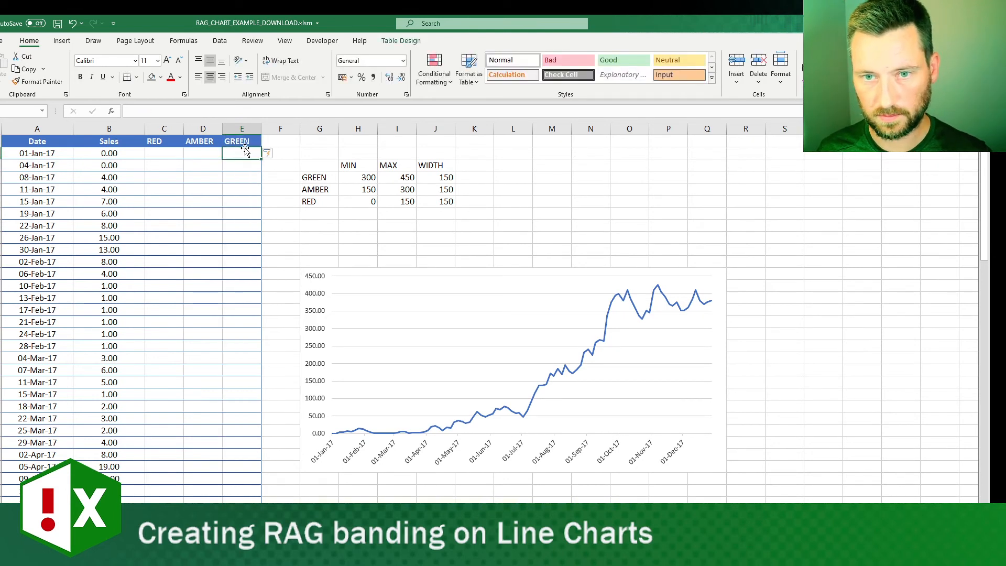
Step: Fill the table's RED column with the formula =BUCKET_RED, starting in C2
{"action": "key", "text": "Left"}
{"action": "key", "text": "Left"}
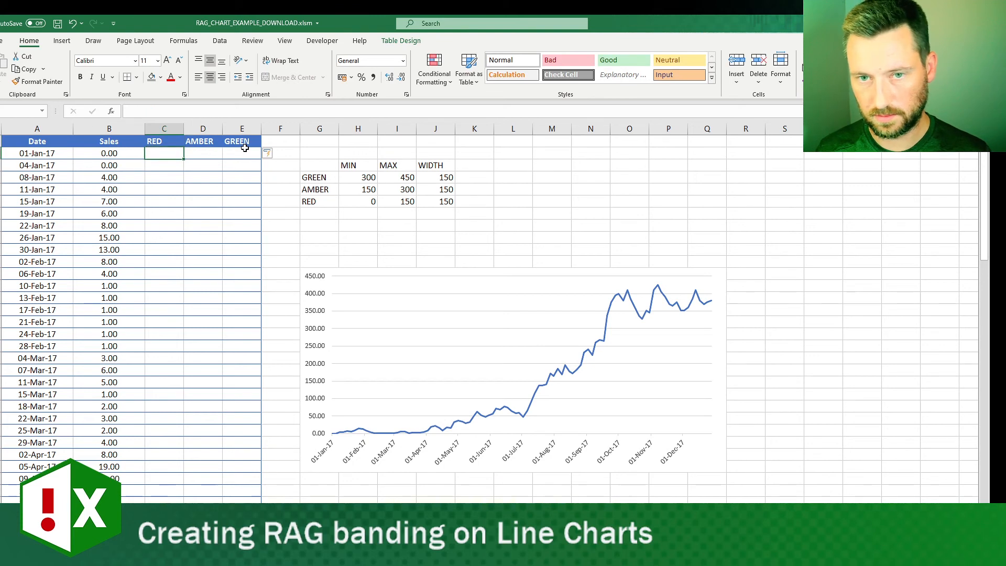
{"action": "type", "text": "="}
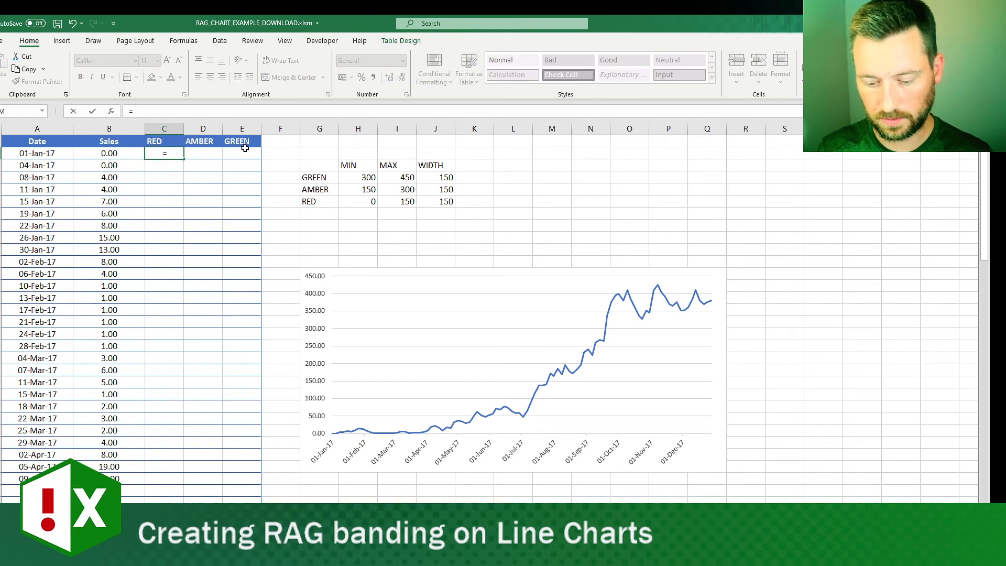
{"action": "type", "text": "BU"}
{"action": "double_click", "coordinate": [198, 184]}
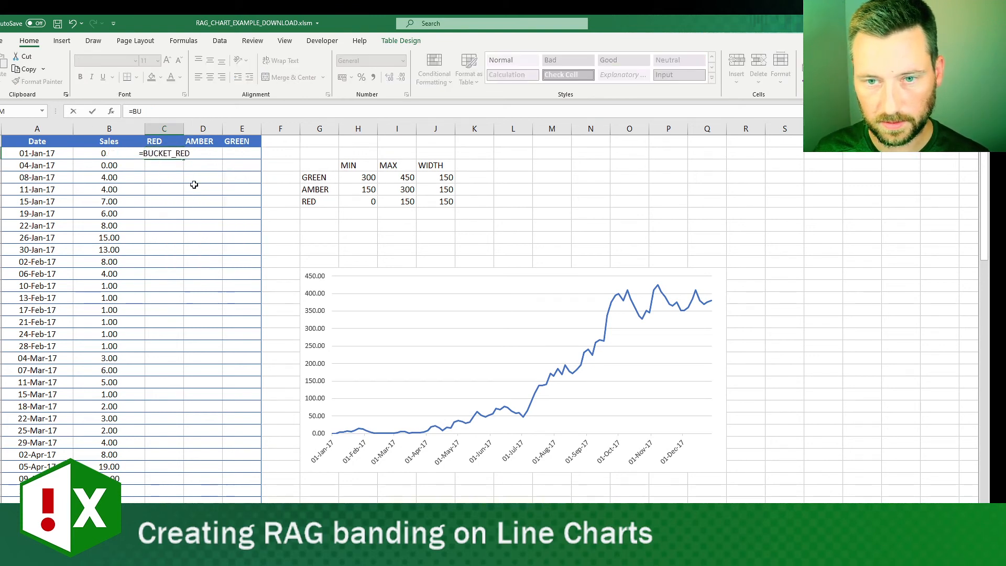
Step: Fill the table's AMBER column with =BUCKET_AMBER and the GREEN column with =BUCKET_GREEN
{"action": "left_click", "coordinate": [209, 151]}
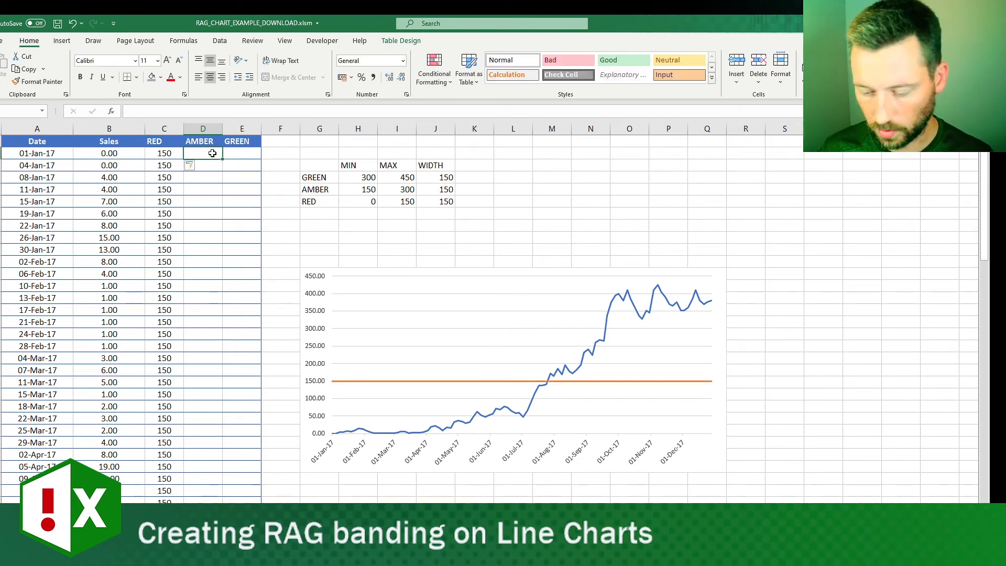
{"action": "type", "text": "=BUCK"}
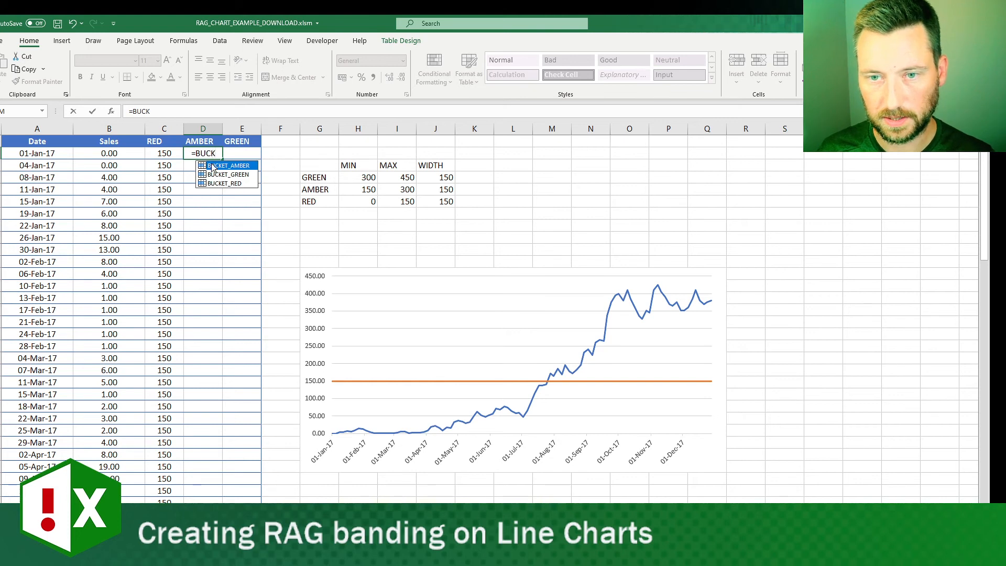
{"action": "double_click", "coordinate": [212, 166]}
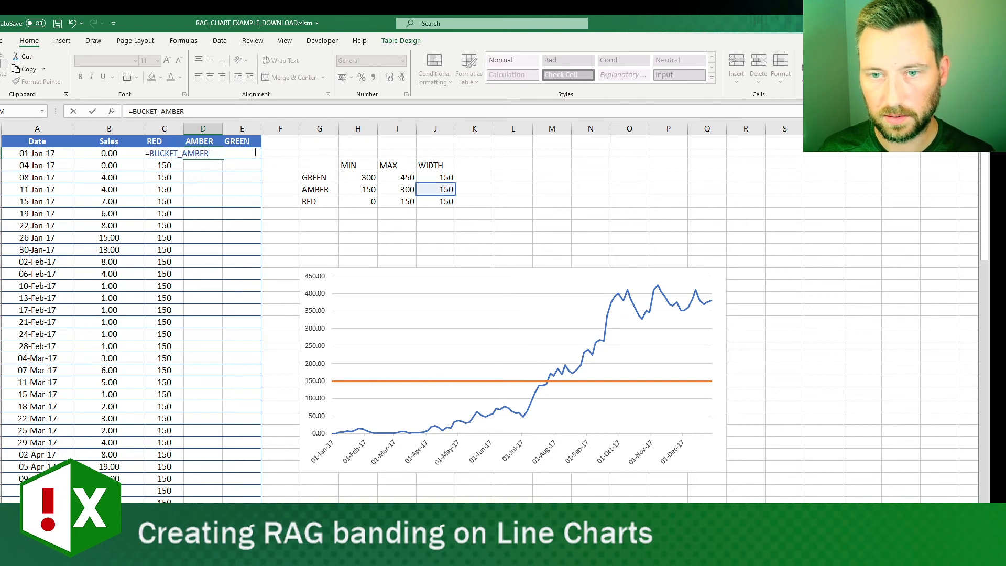
{"action": "left_click", "coordinate": [236, 155]}
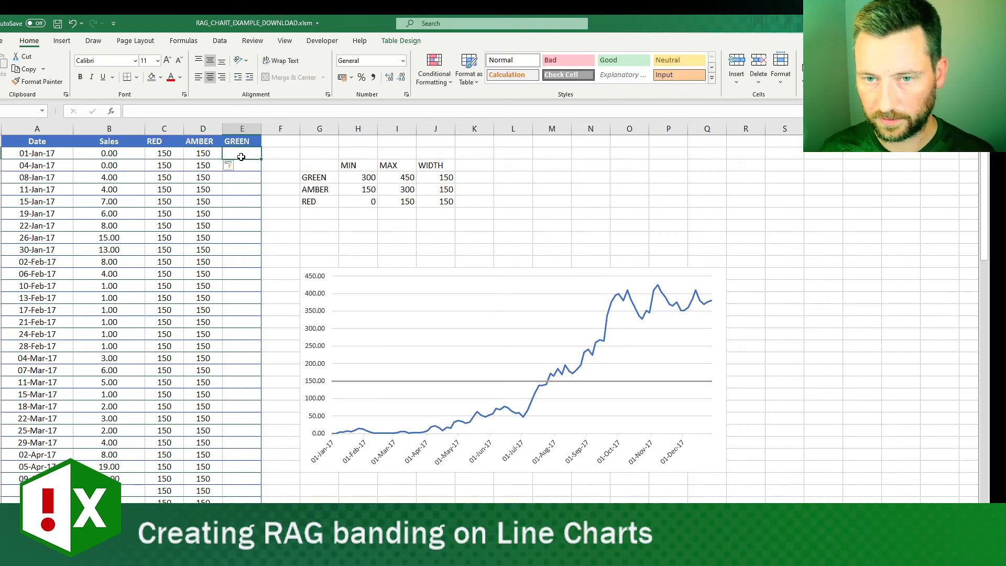
{"action": "type", "text": "=BUCK"}
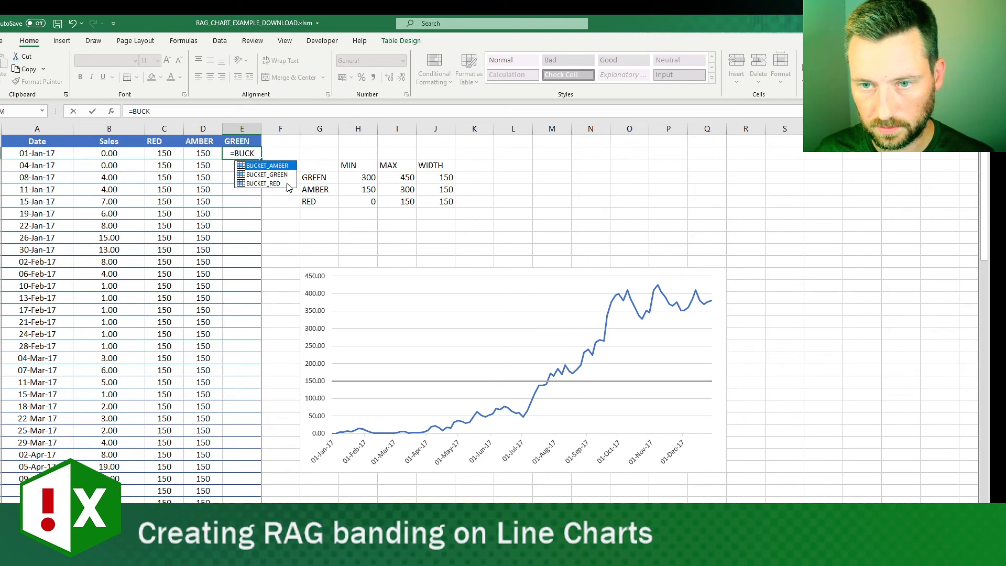
{"action": "double_click", "coordinate": [280, 173]}
{"action": "key", "text": "Return"}
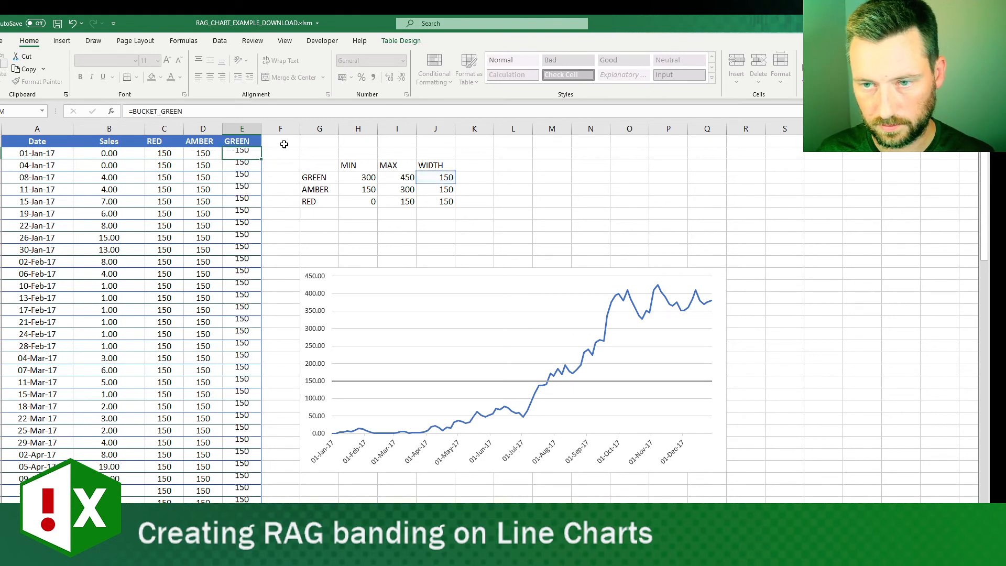
Step: Enlarge the Sales chart by extending its upper edge to the top of row 10
{"action": "left_click", "coordinate": [309, 177]}
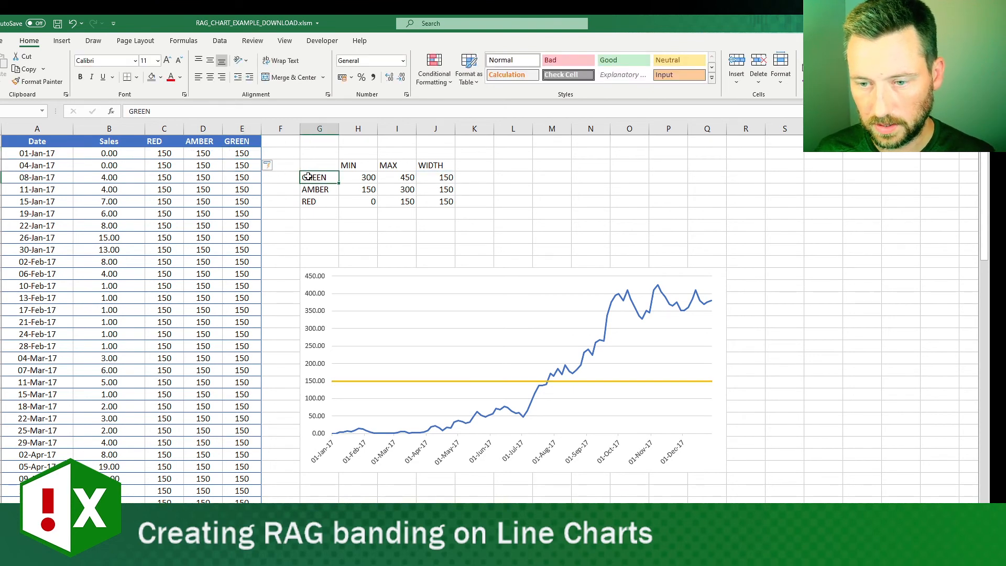
{"action": "left_click", "coordinate": [358, 276]}
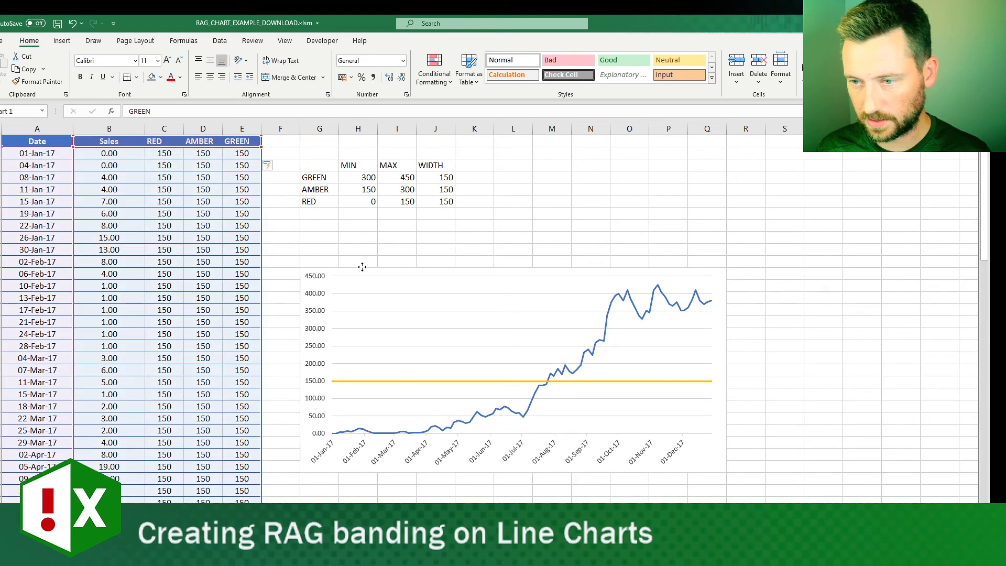
{"action": "left_click_drag", "start_coordinate": [299, 268], "coordinate": [300, 242]}
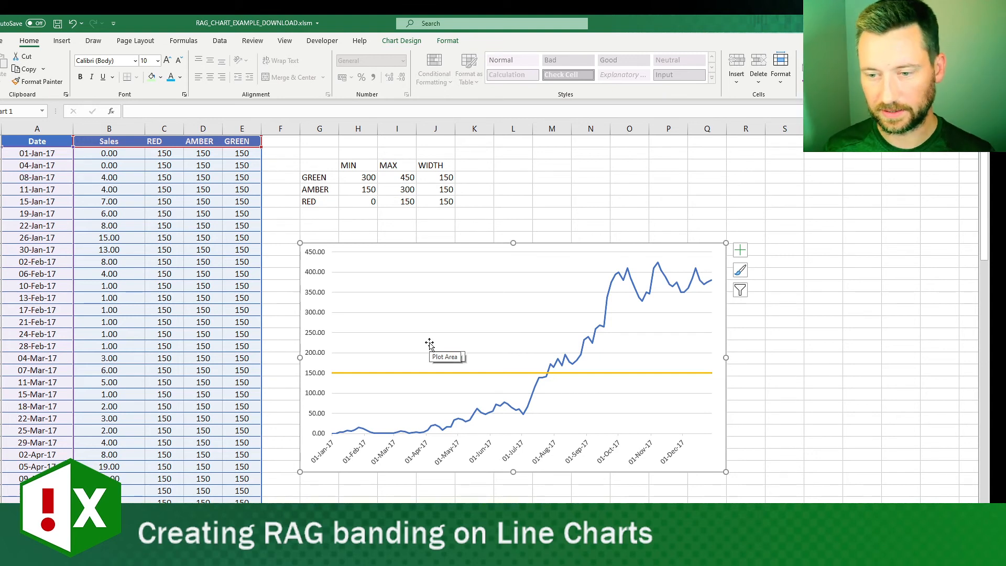
Step: Add a title above the plot of the Sales chart
{"action": "right_click", "coordinate": [431, 264]}
{"action": "key", "text": "Escape"}
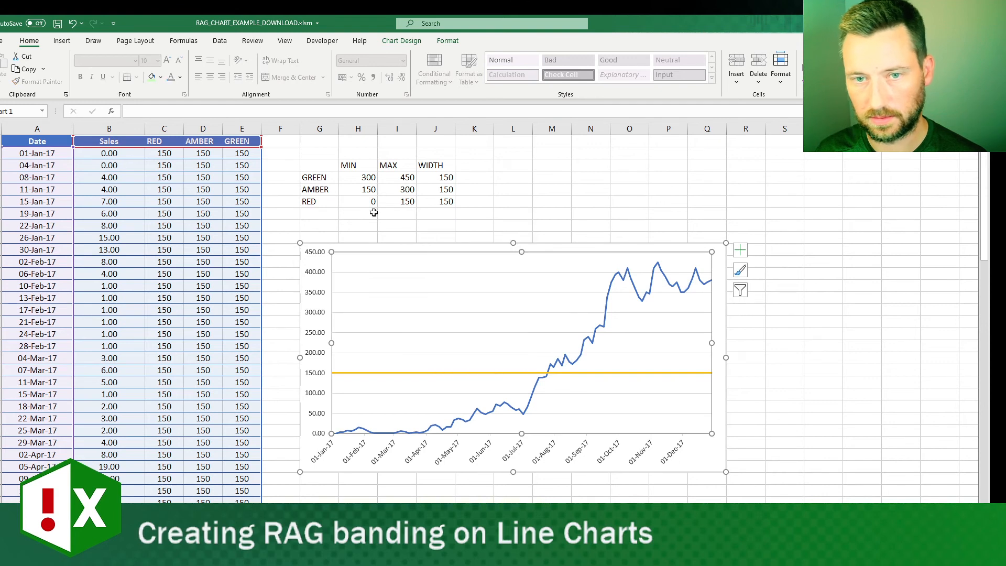
{"action": "right_click", "coordinate": [419, 295]}
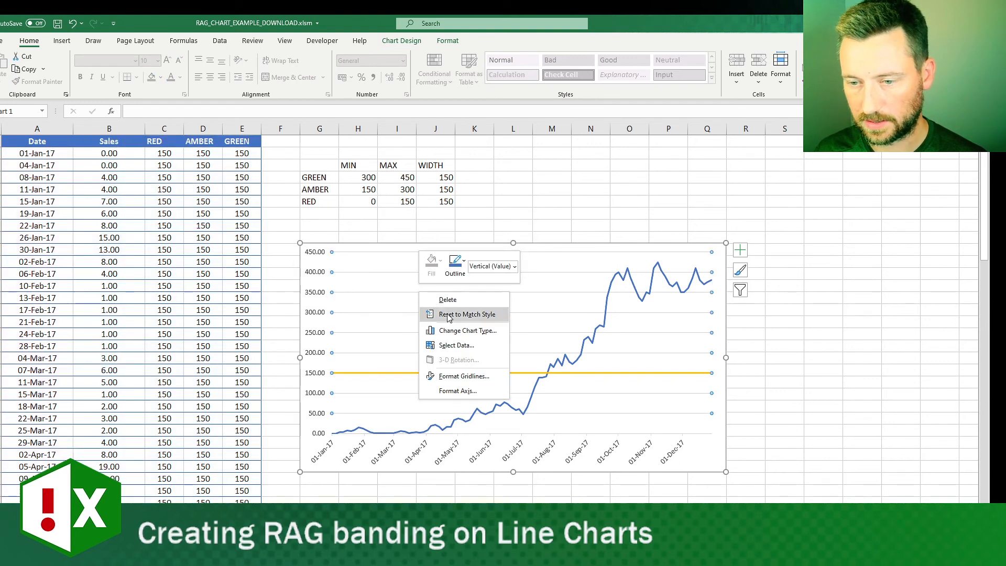
{"action": "left_click", "coordinate": [409, 42]}
{"action": "left_click", "coordinate": [401, 41]}
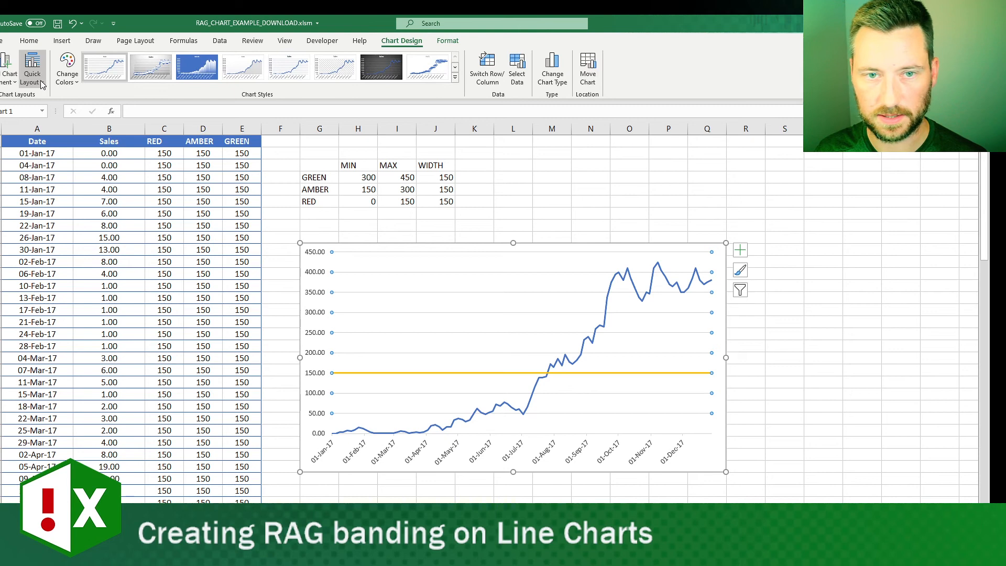
{"action": "left_click", "coordinate": [8, 78]}
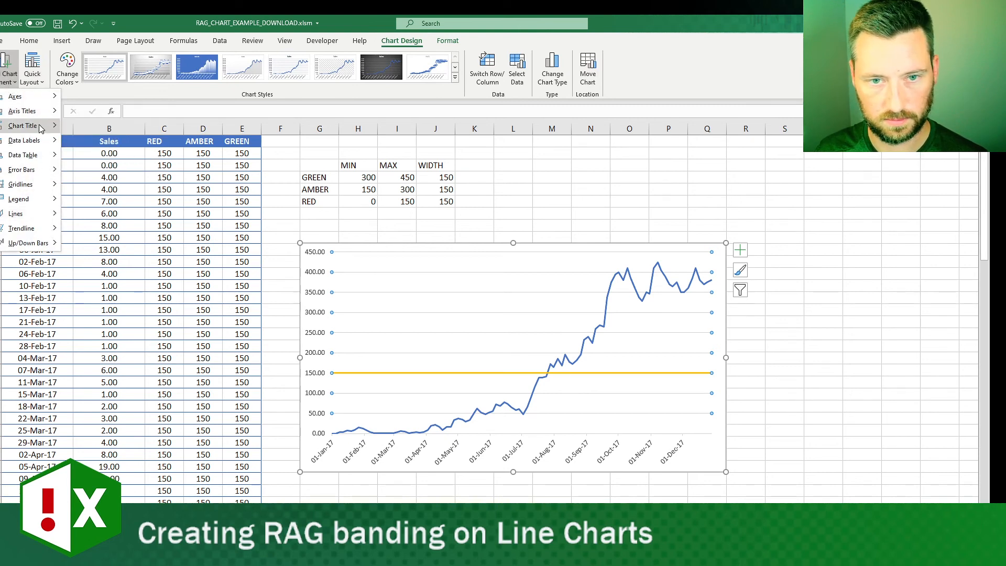
{"action": "mouse_move", "coordinate": [41, 128]}
{"action": "left_click", "coordinate": [92, 157]}
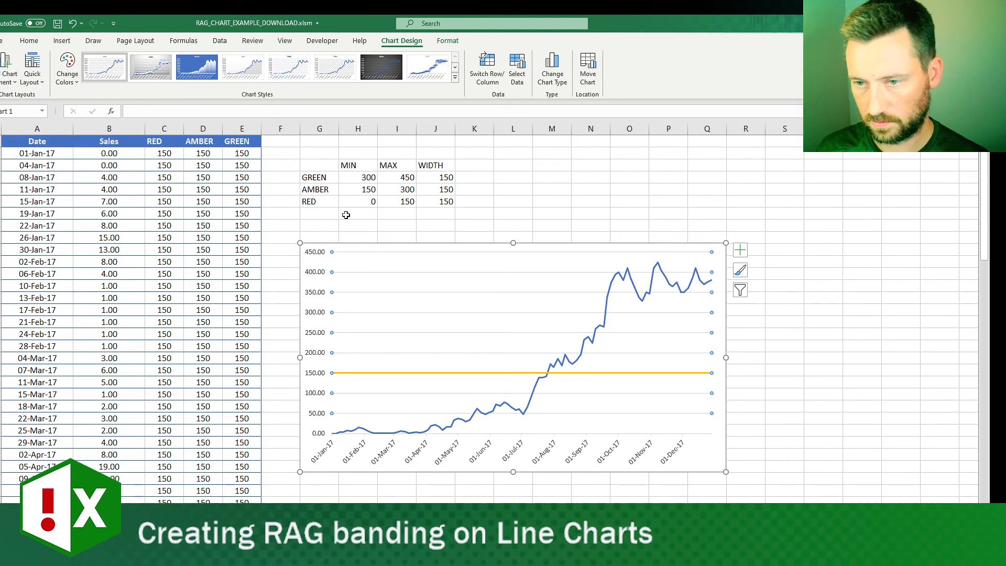
Step: Link the chart title to the Sales header in cell B1
{"action": "left_click", "coordinate": [518, 255]}
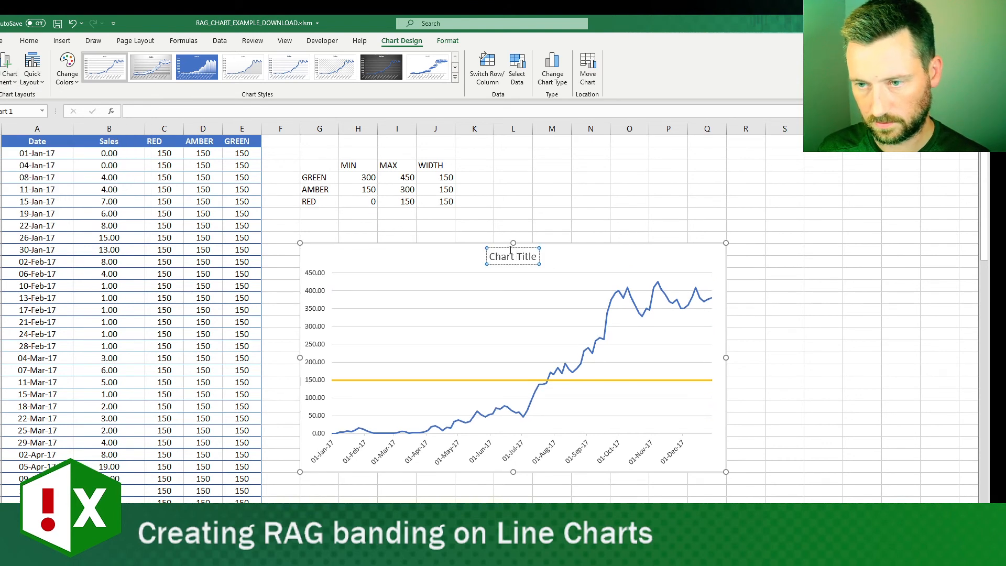
{"action": "left_click", "coordinate": [510, 246]}
{"action": "type", "text": "="}
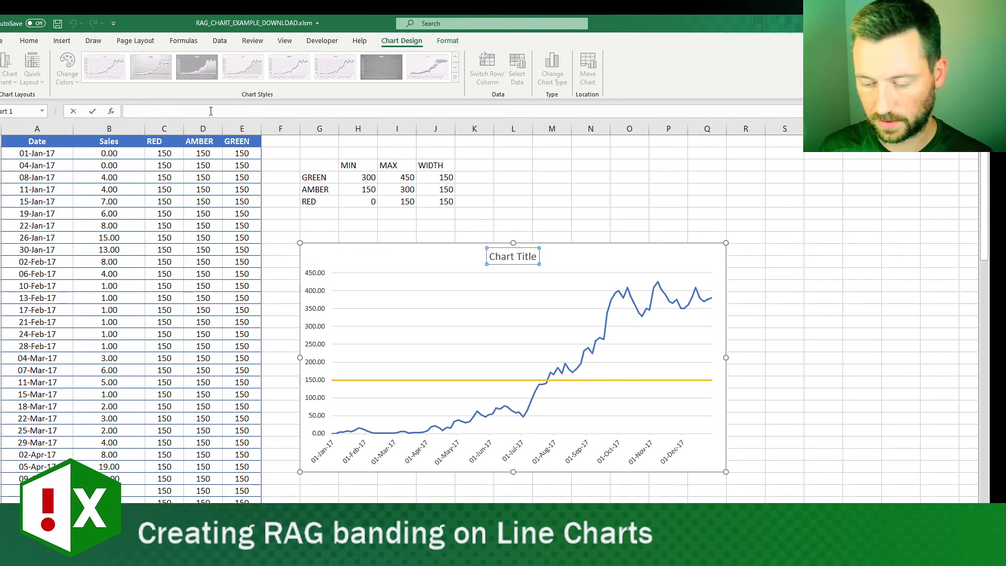
{"action": "left_click", "coordinate": [122, 142]}
{"action": "key", "text": "Return"}
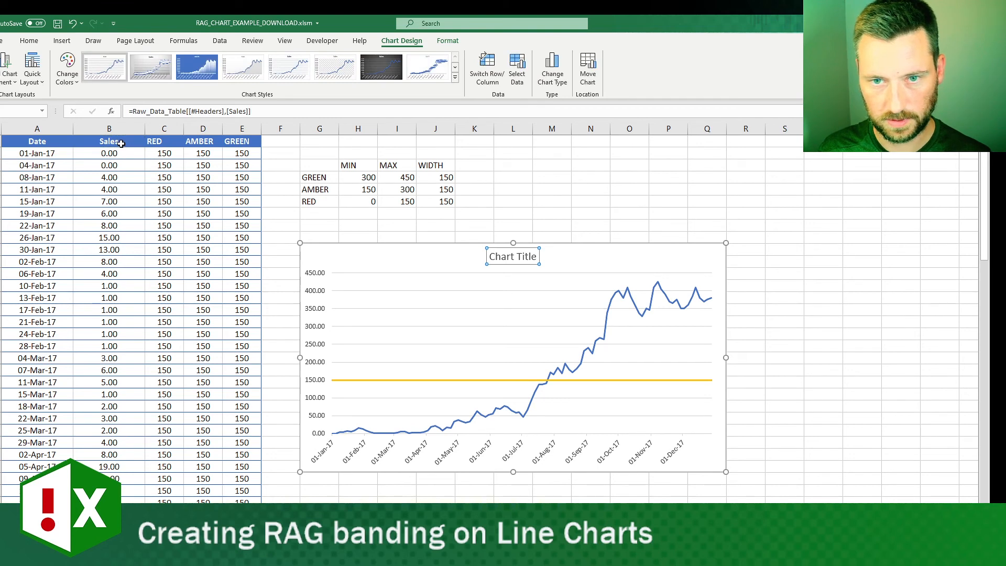
{"action": "left_click", "coordinate": [667, 213]}
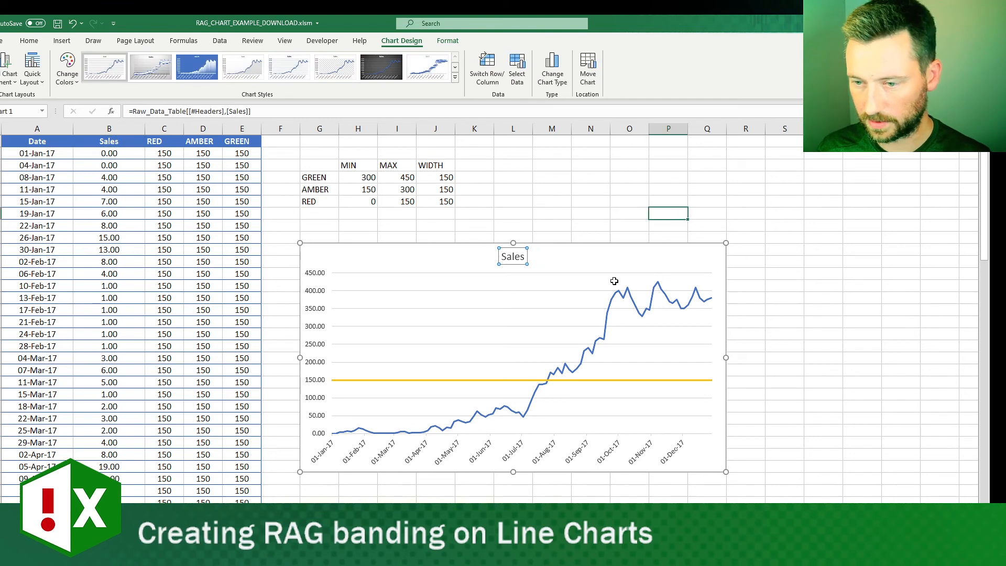
Step: Add a legend at the bottom of the Sales chart
{"action": "right_click", "coordinate": [453, 245]}
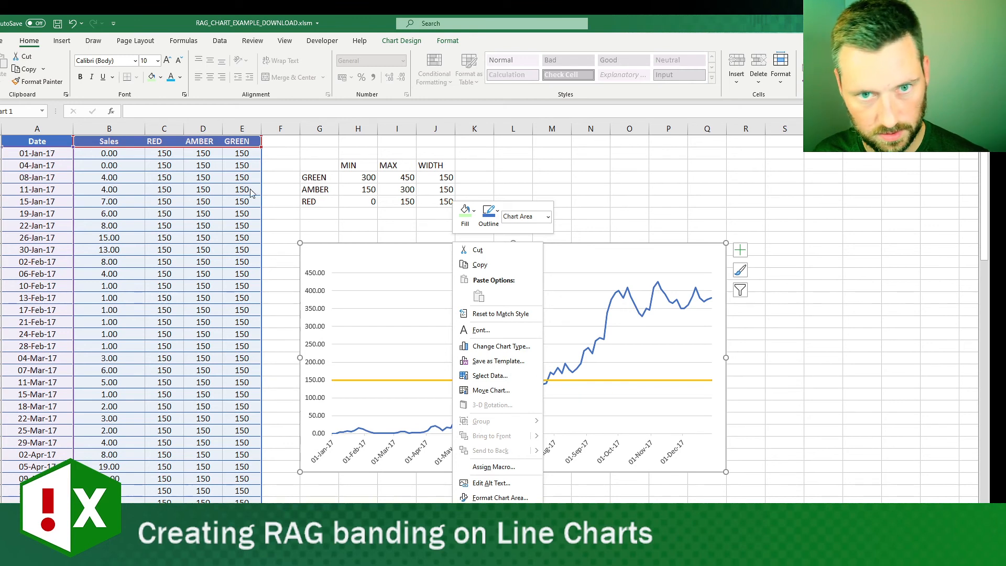
{"action": "left_click", "coordinate": [390, 43]}
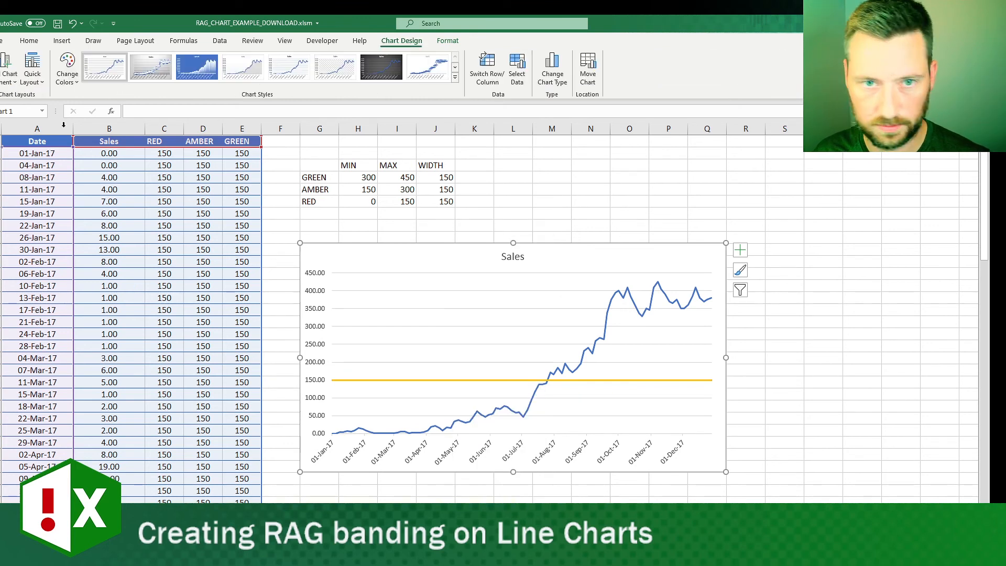
{"action": "left_click", "coordinate": [7, 87]}
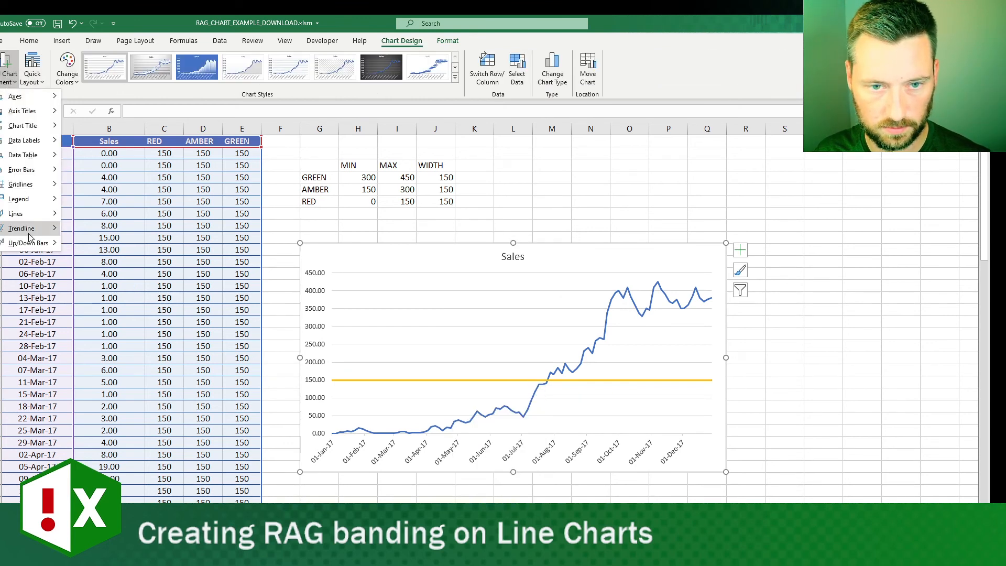
{"action": "mouse_move", "coordinate": [35, 200]}
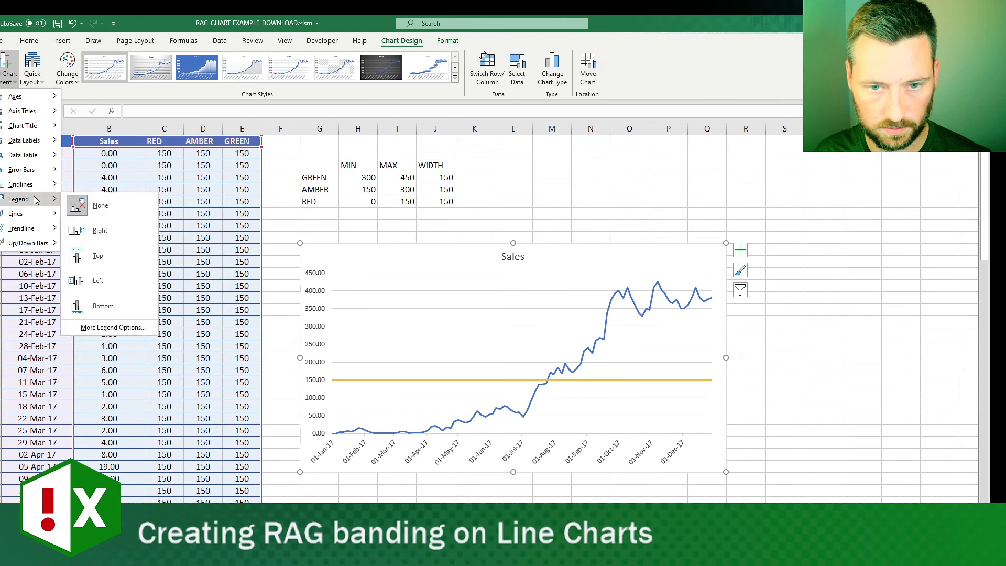
{"action": "left_click", "coordinate": [115, 308]}
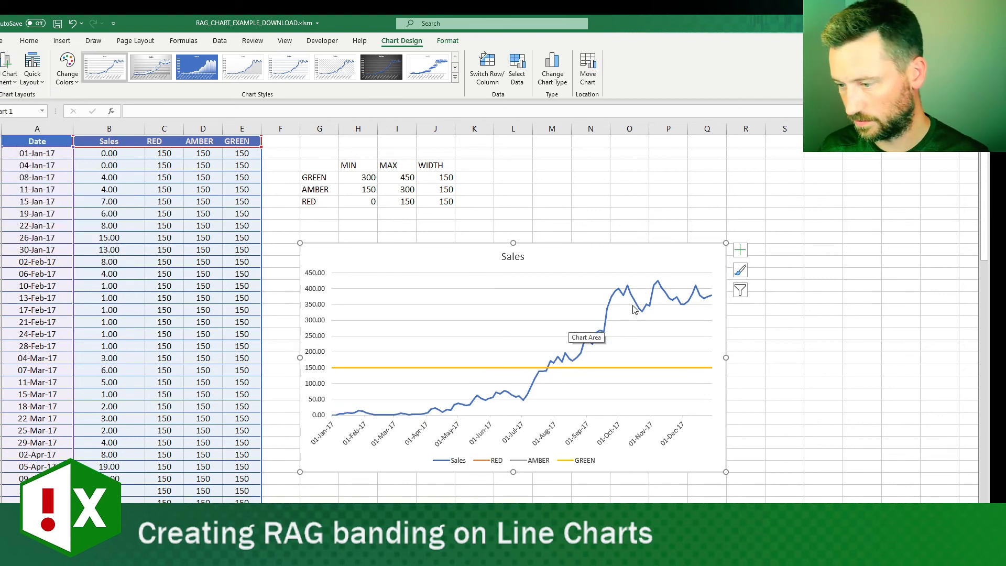
{"action": "left_click", "coordinate": [768, 372]}
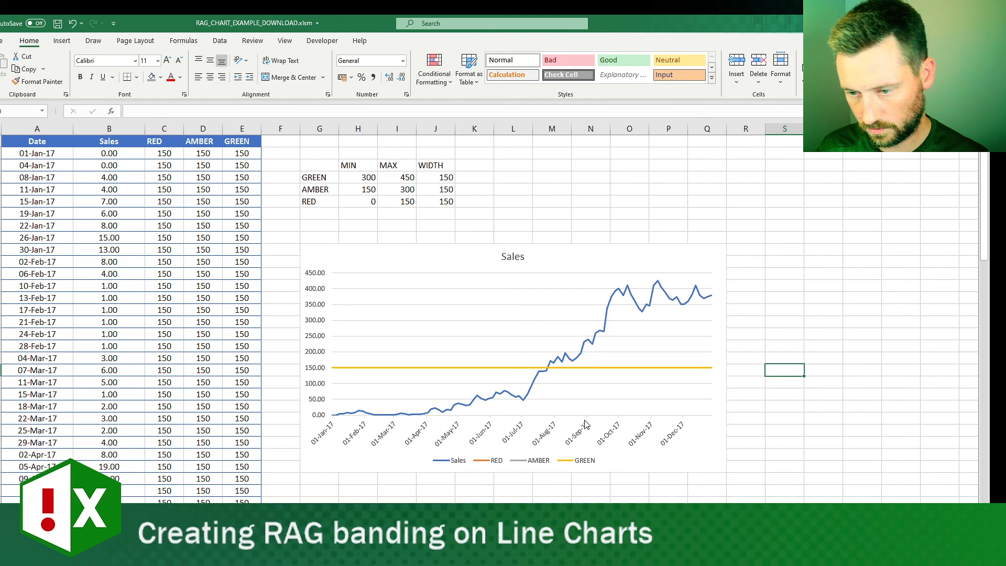
Step: Change the RED, AMBER and GREEN series to Stacked Area, keeping Sales as a line, and set the vertical axis maximum to 450
{"action": "mouse_move", "coordinate": [513, 366]}
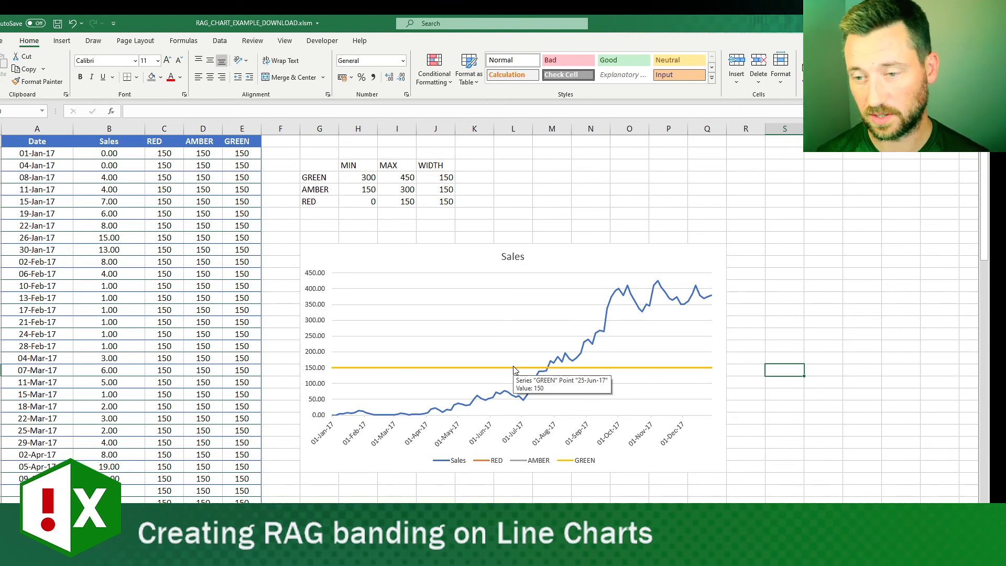
{"action": "right_click", "coordinate": [513, 368]}
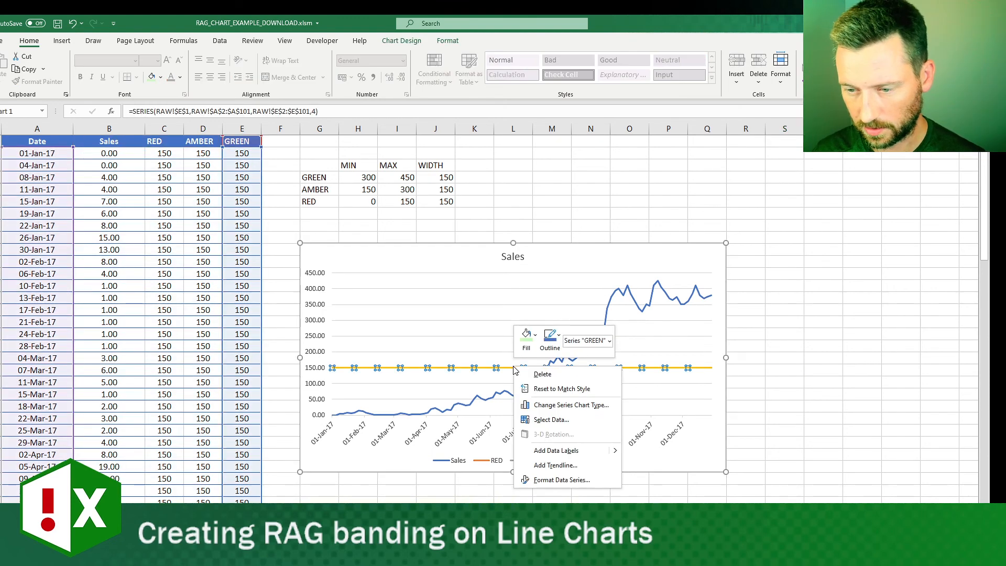
{"action": "left_click", "coordinate": [571, 405]}
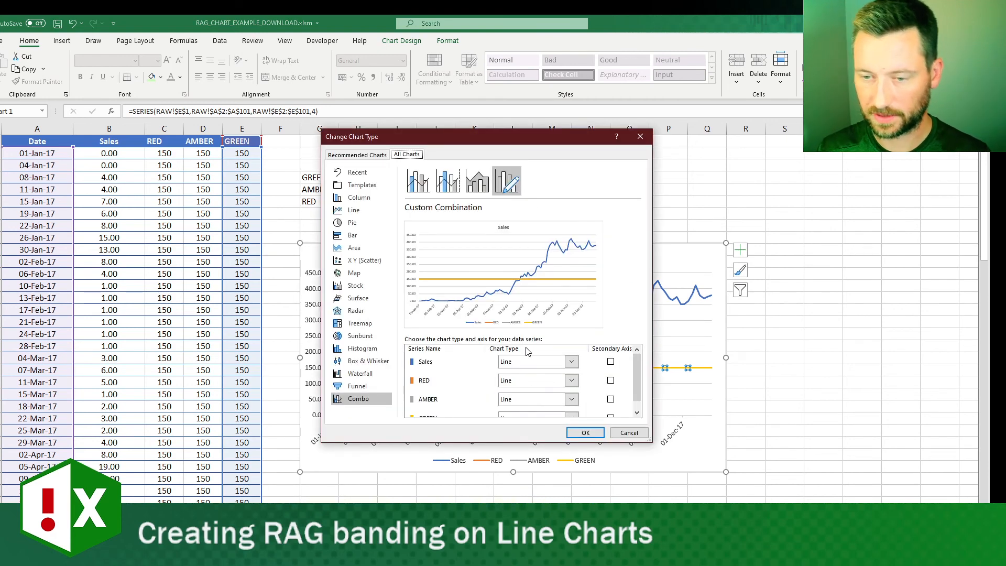
{"action": "left_click_drag", "start_coordinate": [512, 139], "coordinate": [471, 89]}
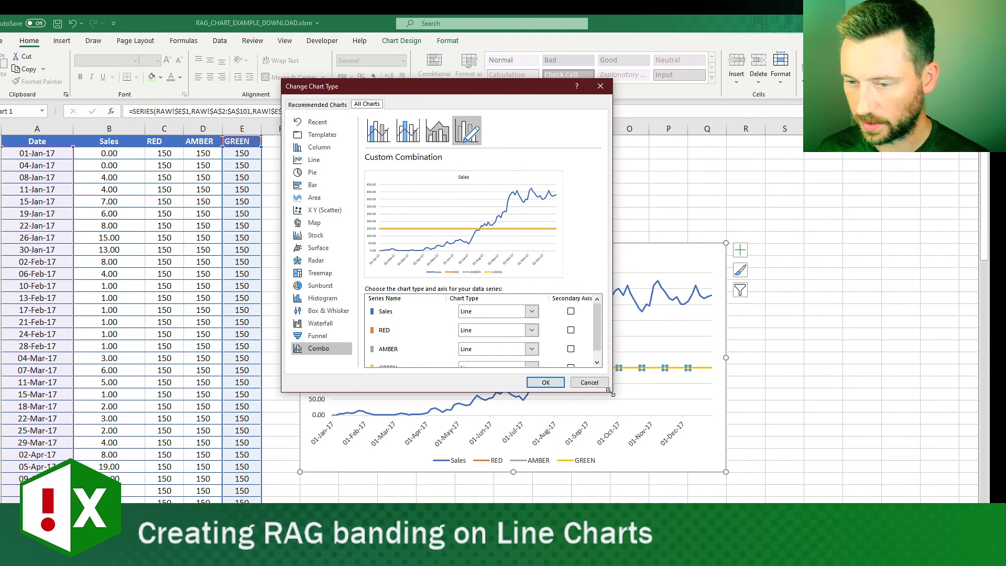
{"action": "left_click_drag", "start_coordinate": [619, 423], "coordinate": [624, 444]}
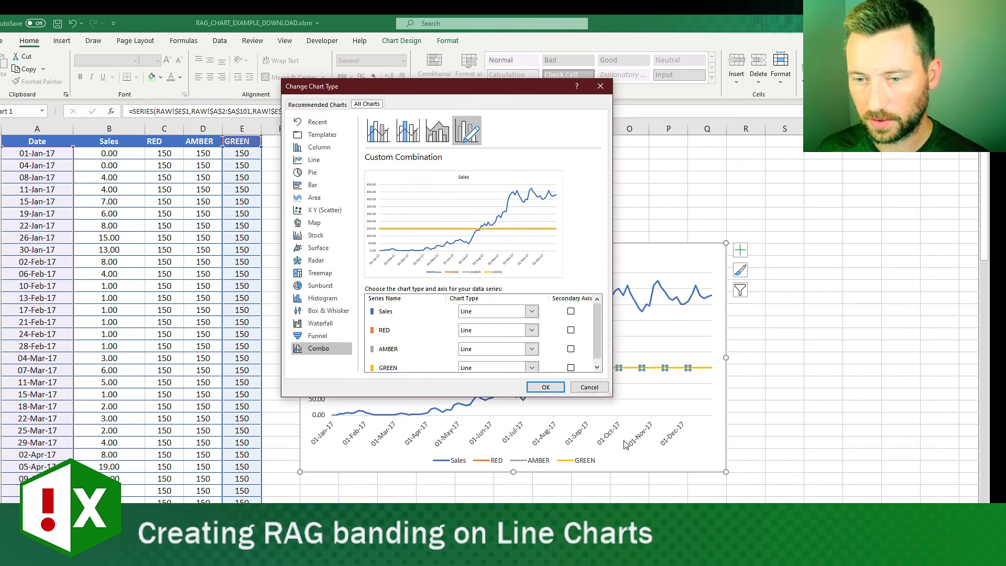
{"action": "left_click", "coordinate": [491, 330]}
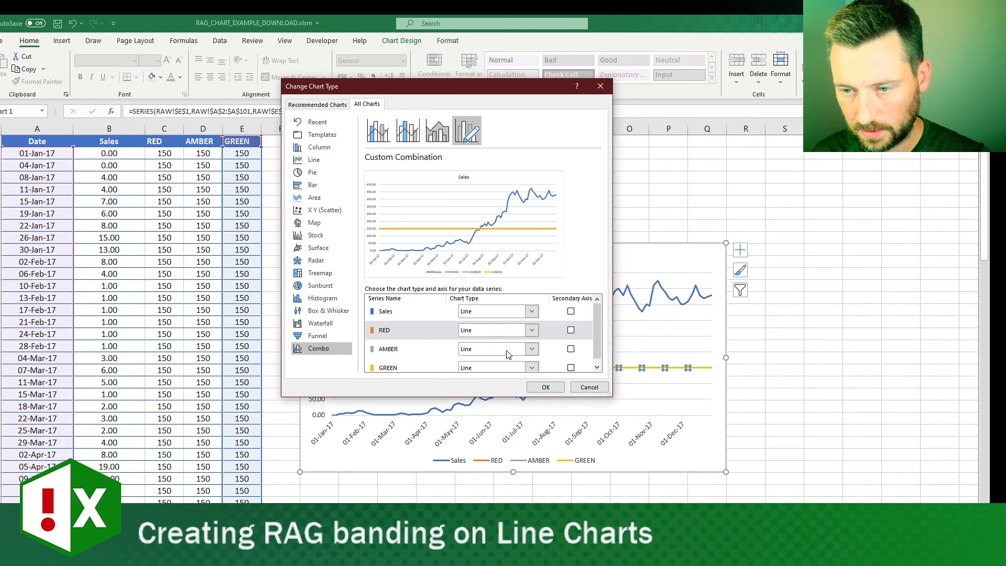
{"action": "left_click", "coordinate": [502, 304]}
{"action": "left_click", "coordinate": [492, 349]}
{"action": "left_click", "coordinate": [502, 335]}
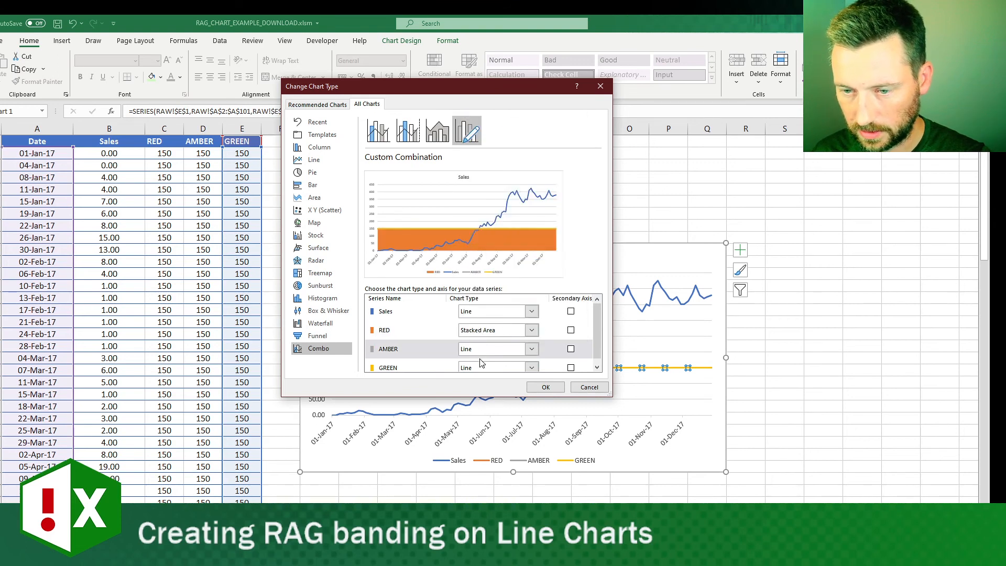
{"action": "left_click", "coordinate": [477, 368]}
{"action": "left_click", "coordinate": [502, 339]}
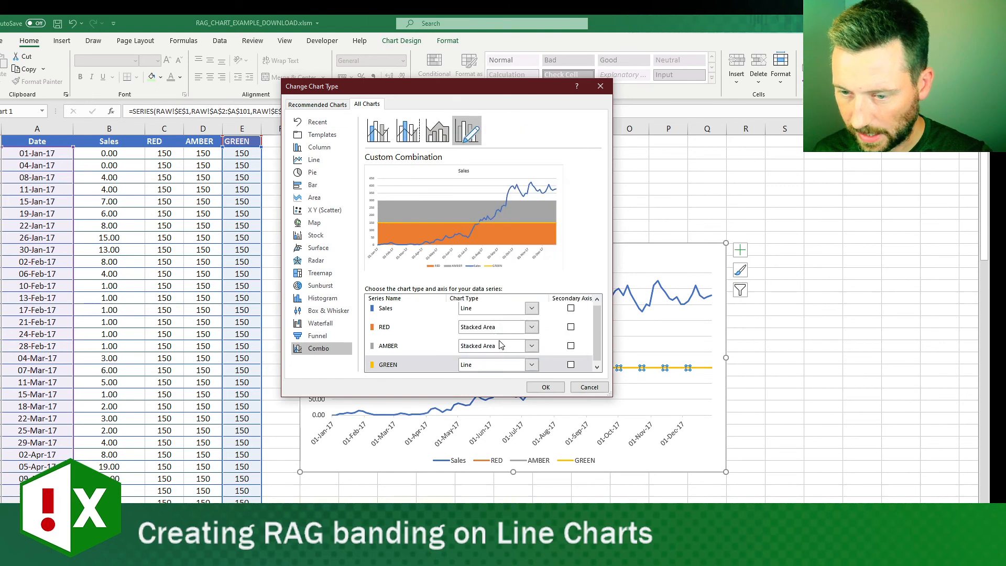
{"action": "left_click", "coordinate": [555, 391]}
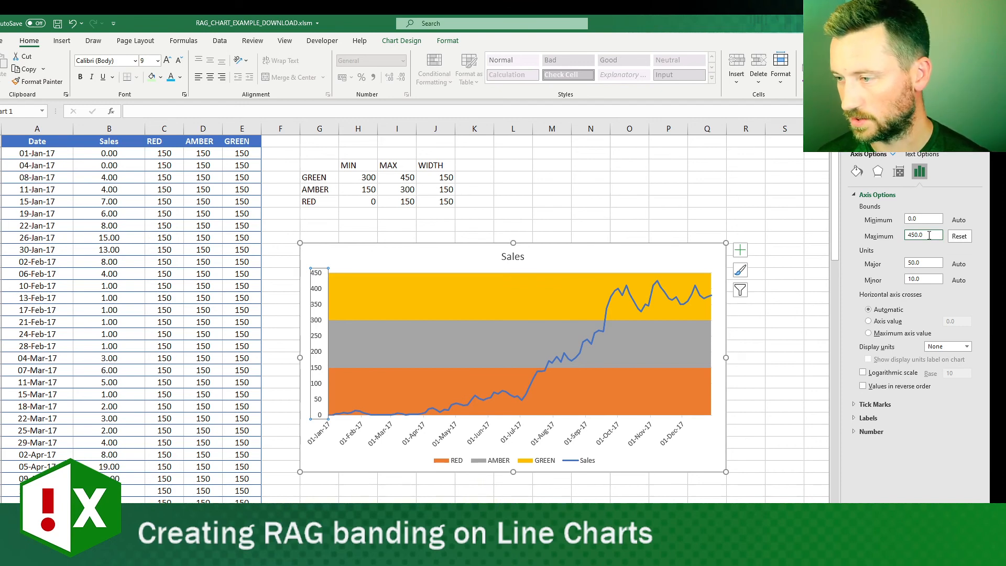
{"action": "left_click", "coordinate": [653, 249]}
{"action": "left_click", "coordinate": [653, 250]}
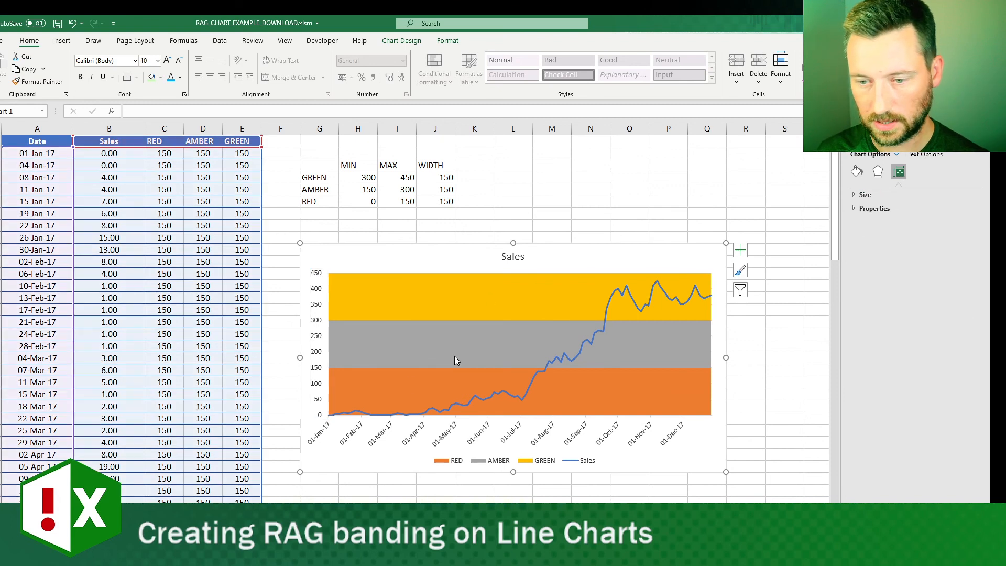
Step: Fill the chart's RED band with red, the AMBER band with amber and the GREEN band with green
{"action": "left_click", "coordinate": [404, 387]}
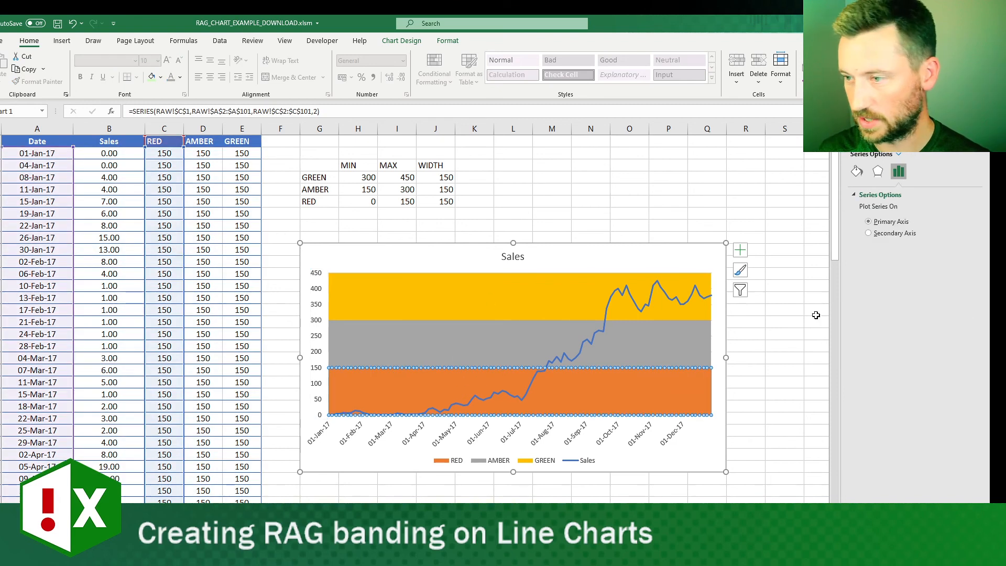
{"action": "left_click", "coordinate": [856, 171]}
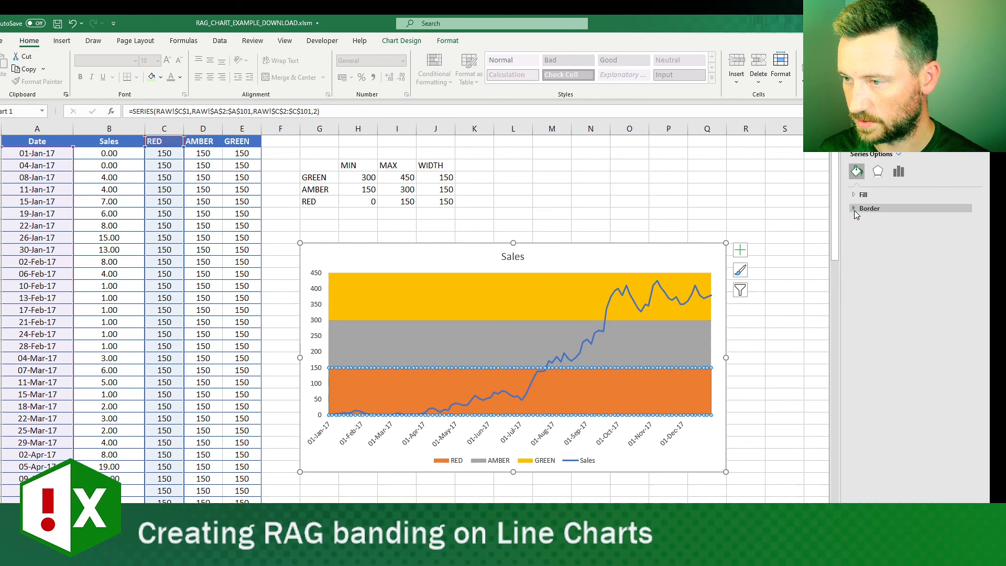
{"action": "left_click", "coordinate": [854, 195]}
{"action": "left_click", "coordinate": [969, 287]}
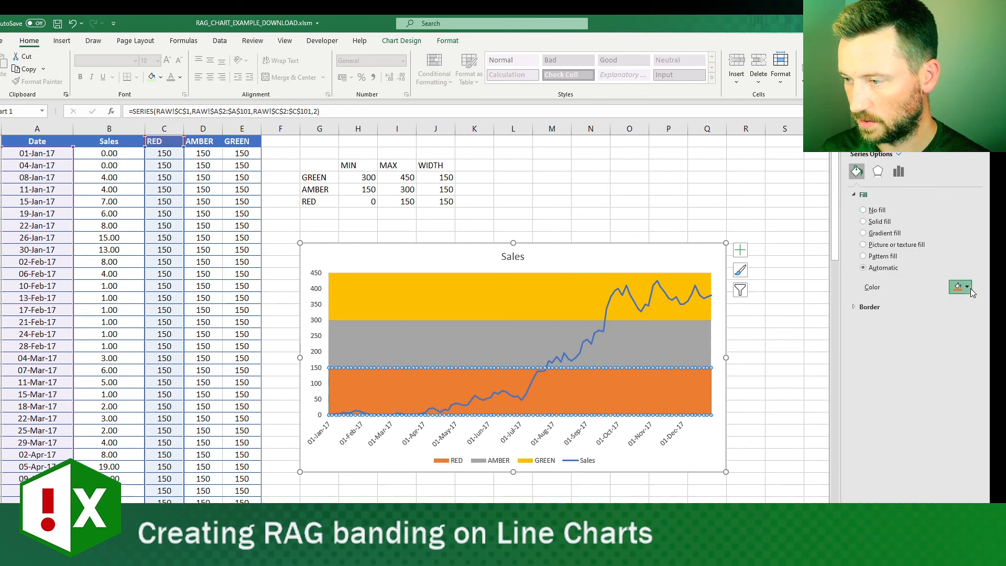
{"action": "left_click", "coordinate": [910, 386]}
{"action": "left_click", "coordinate": [647, 360]}
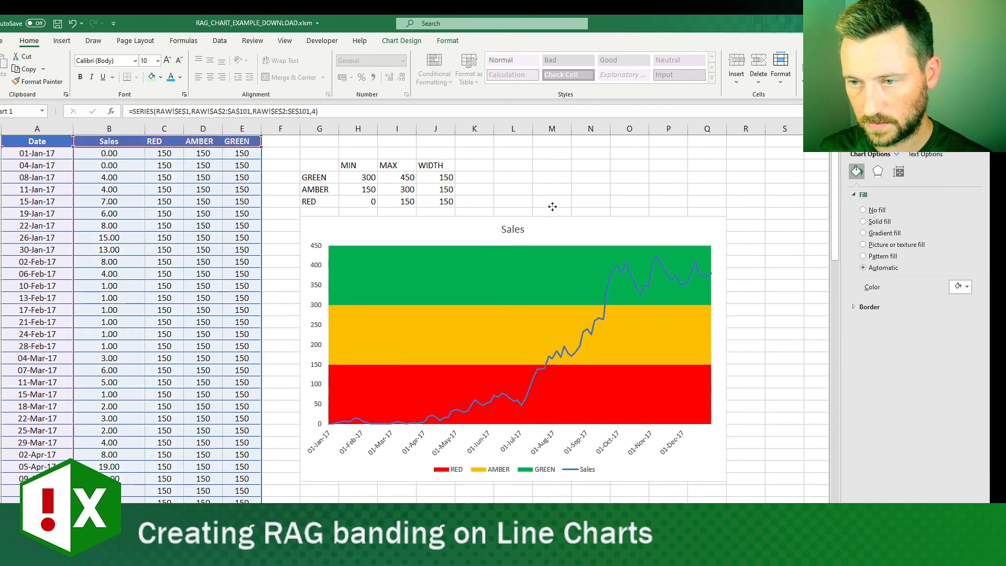
{"action": "left_click", "coordinate": [552, 201]}
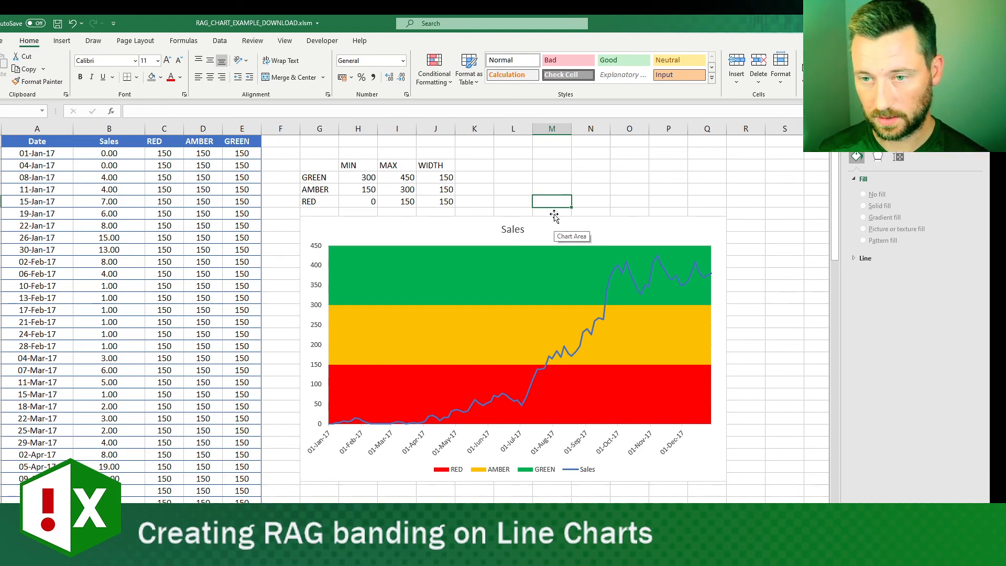
Step: Set the RED band's MAX threshold in I6 to 75
{"action": "left_click", "coordinate": [403, 203]}
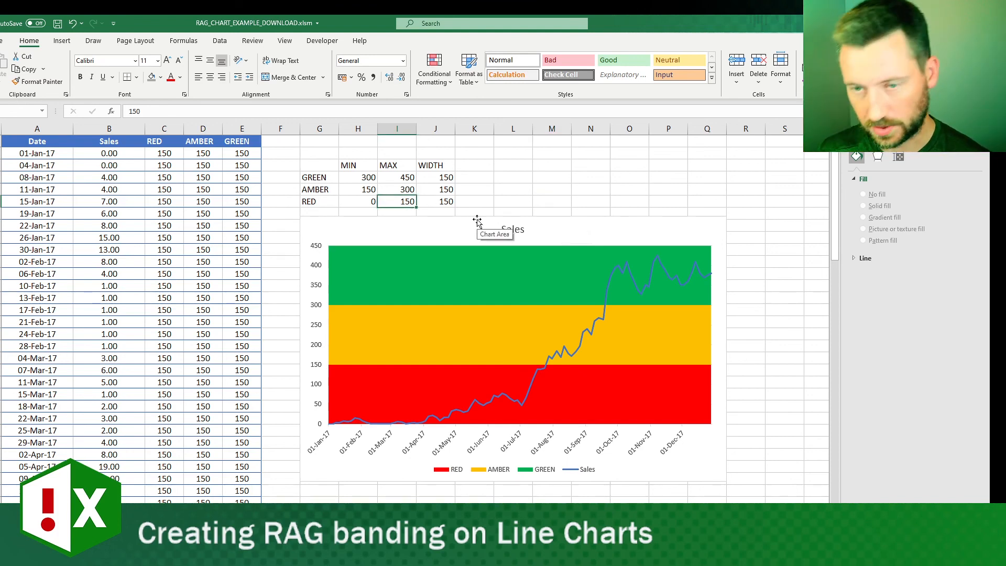
{"action": "type", "text": "75"}
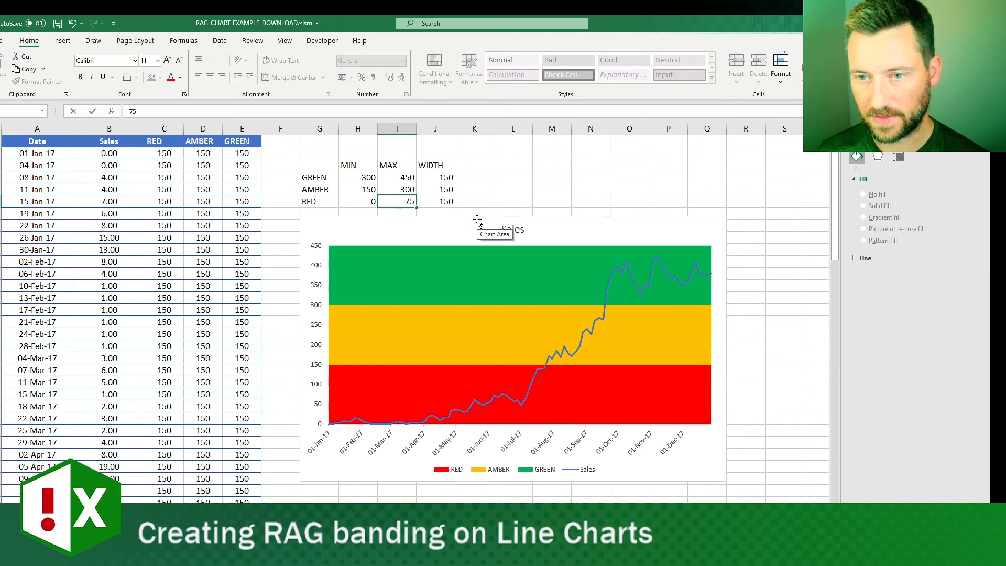
{"action": "key", "text": "Return"}
Step: Set the AMBER band's MIN threshold in H5 to 75
{"action": "key", "text": "Up"}
{"action": "key", "text": "Up"}
{"action": "key", "text": "Left"}
{"action": "key", "text": "F2"}
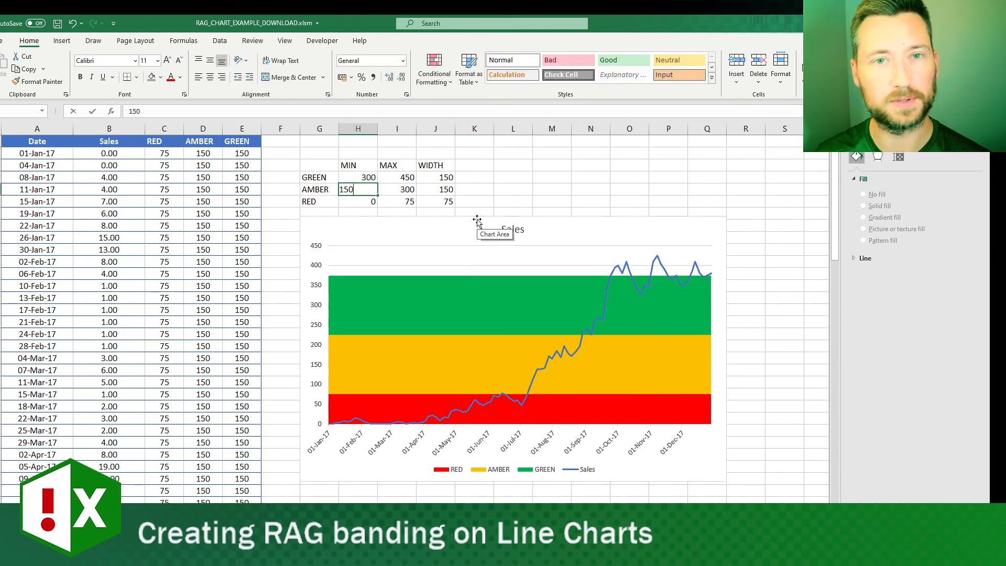
{"action": "key", "text": "BackSpace"}
{"action": "key", "text": "BackSpace"}
{"action": "key", "text": "BackSpace"}
{"action": "type", "text": "75"}
{"action": "key", "text": "Return"}
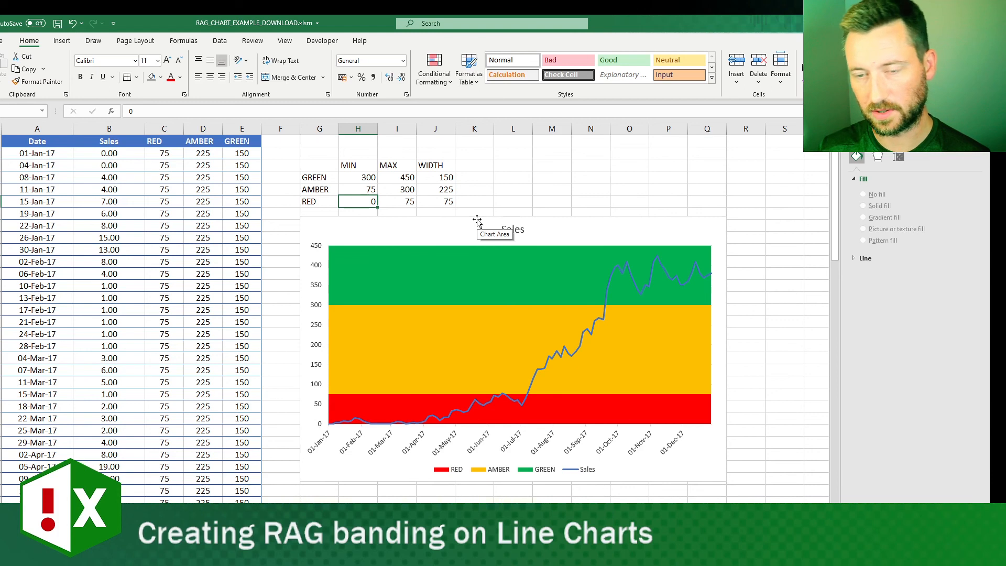
Step: Set the AMBER band's MAX threshold in I5 to 150
{"action": "left_click", "coordinate": [397, 201]}
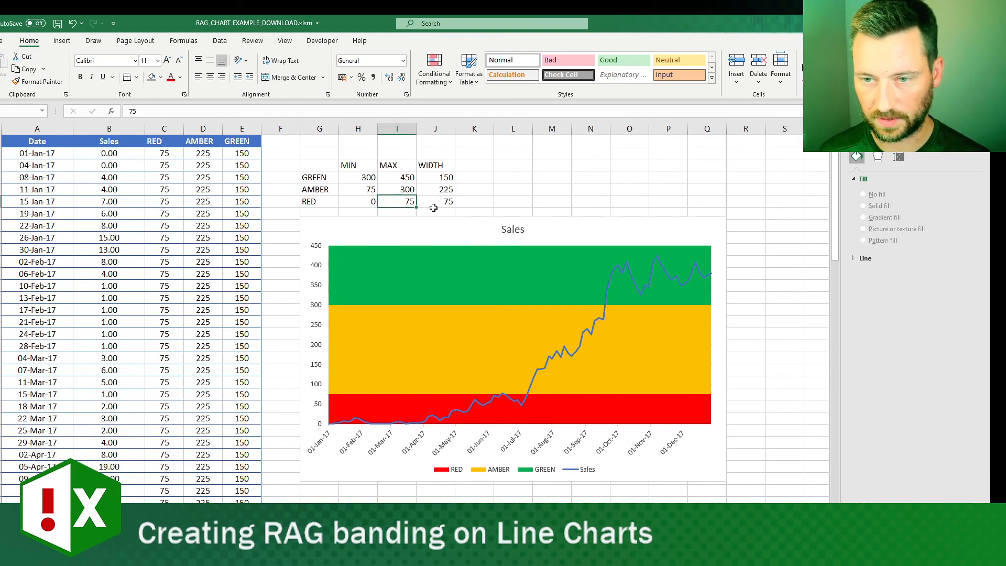
{"action": "key", "text": "Left"}
{"action": "key", "text": "Up"}
{"action": "key", "text": "Up"}
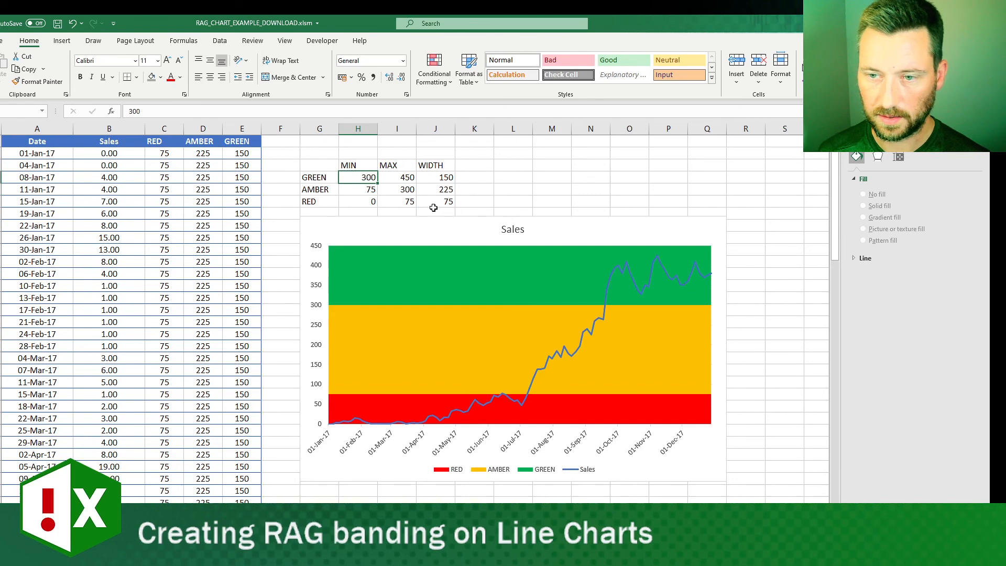
{"action": "key", "text": "Down"}
{"action": "key", "text": "Right"}
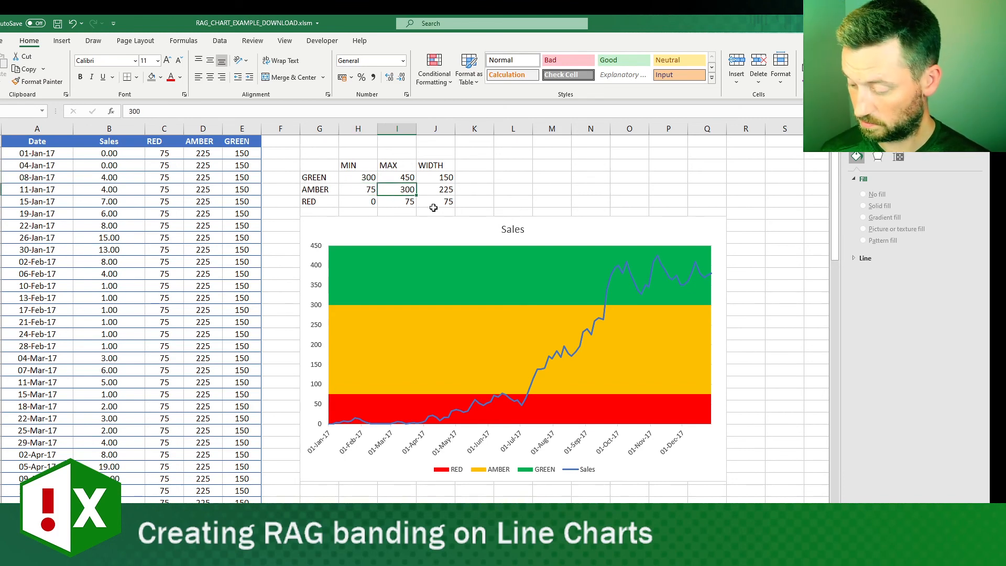
{"action": "type", "text": "150"}
{"action": "key", "text": "Return"}
Step: Set the GREEN band's MIN threshold in H4 to 150
{"action": "key", "text": "Left"}
{"action": "key", "text": "Up"}
{"action": "key", "text": "Up"}
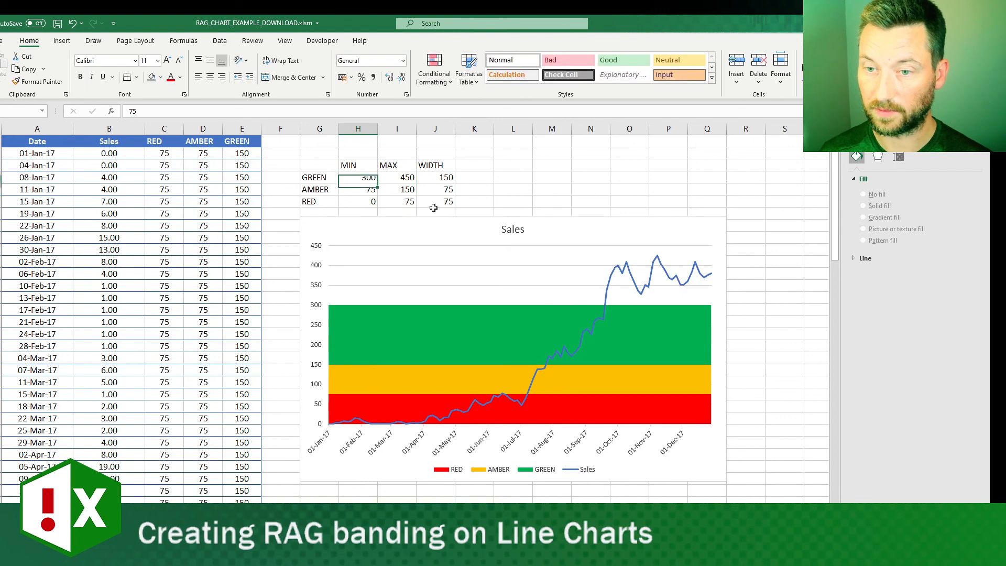
{"action": "key", "text": "F2"}
{"action": "type", "text": "150"}
{"action": "key", "text": "Return"}
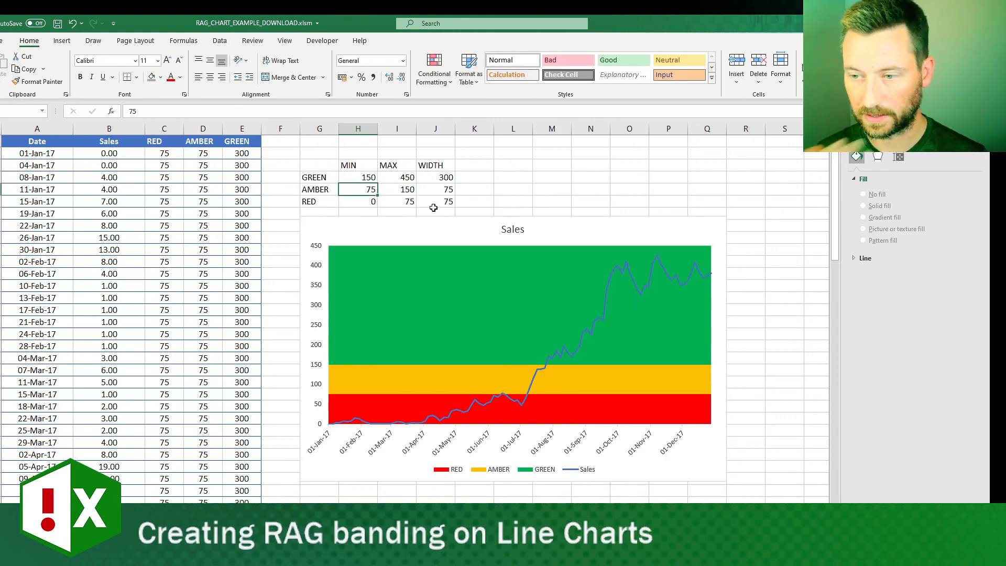